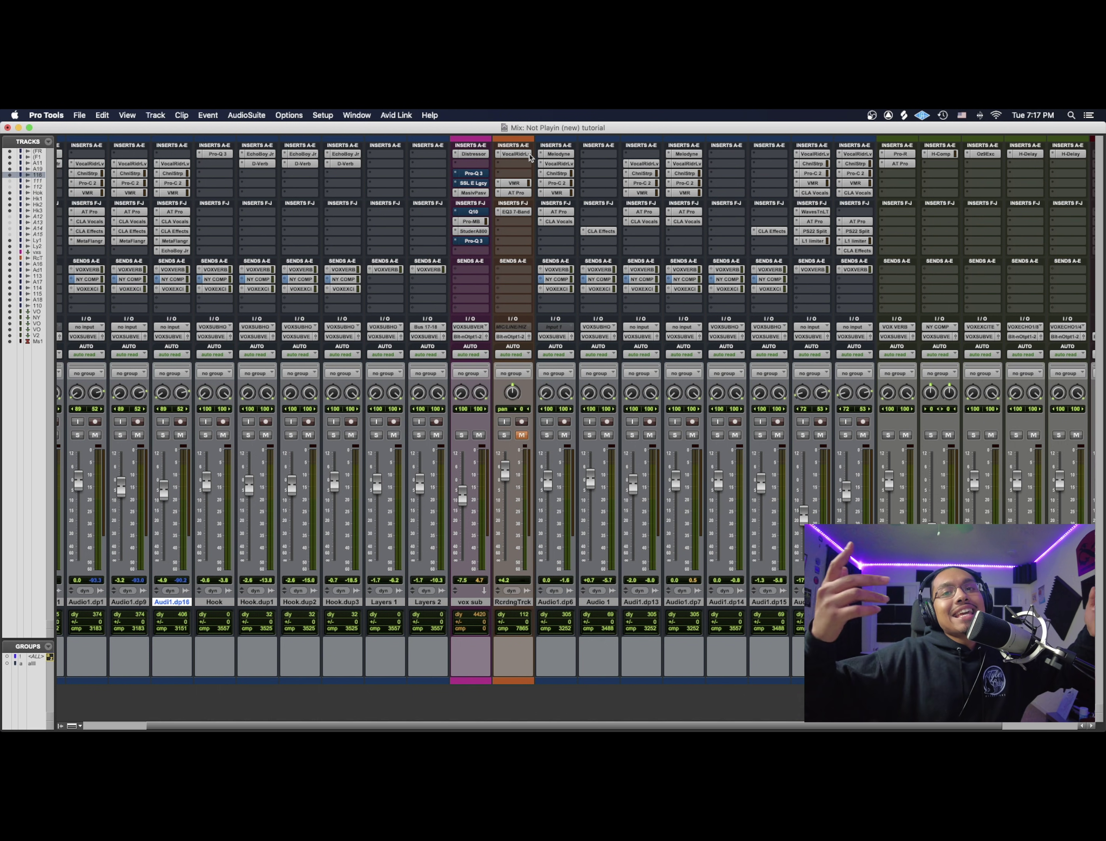
# Step: Switch to the timeline, scroll through the session and play the song to hear the vocals
pyautogui.press('super+equal')
pyautogui.scroll(5, 562, 355)
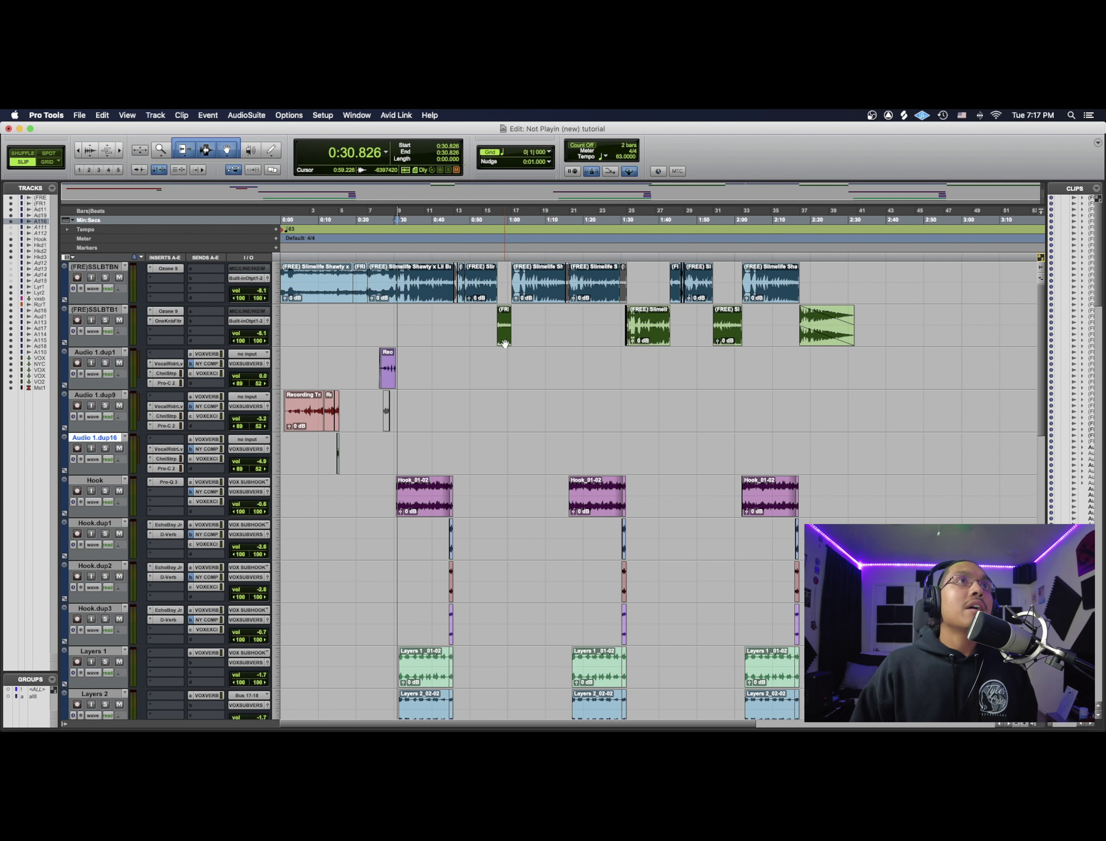
pyautogui.scroll(-7, 505, 344)
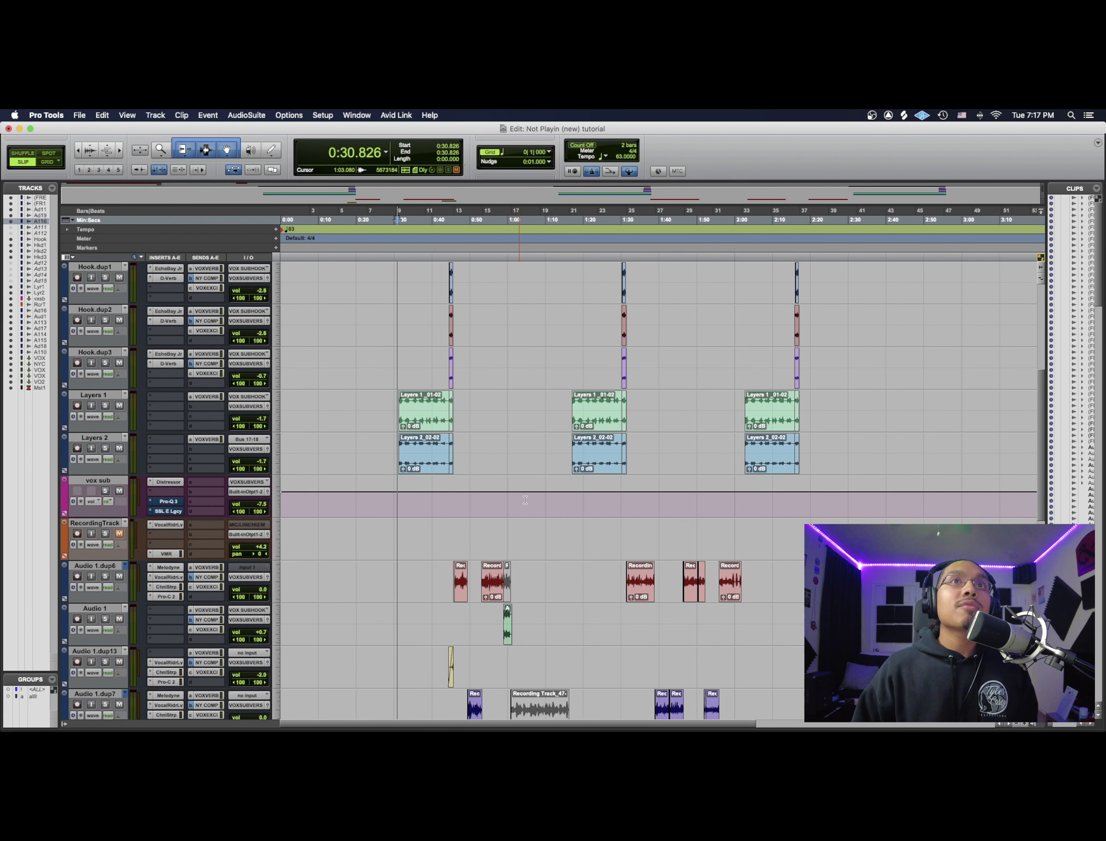
pyautogui.scroll(-5, 521, 475)
pyautogui.scroll(10, 517, 478)
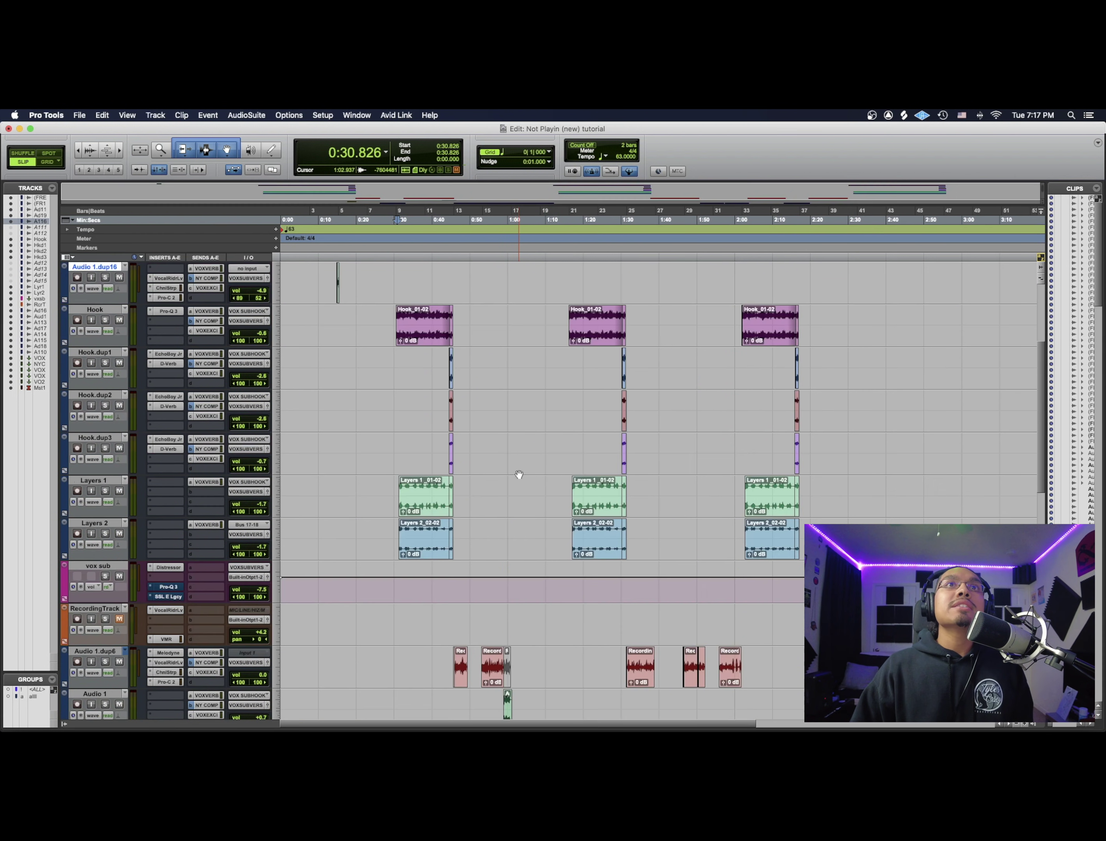
pyautogui.scroll(-6, 518, 474)
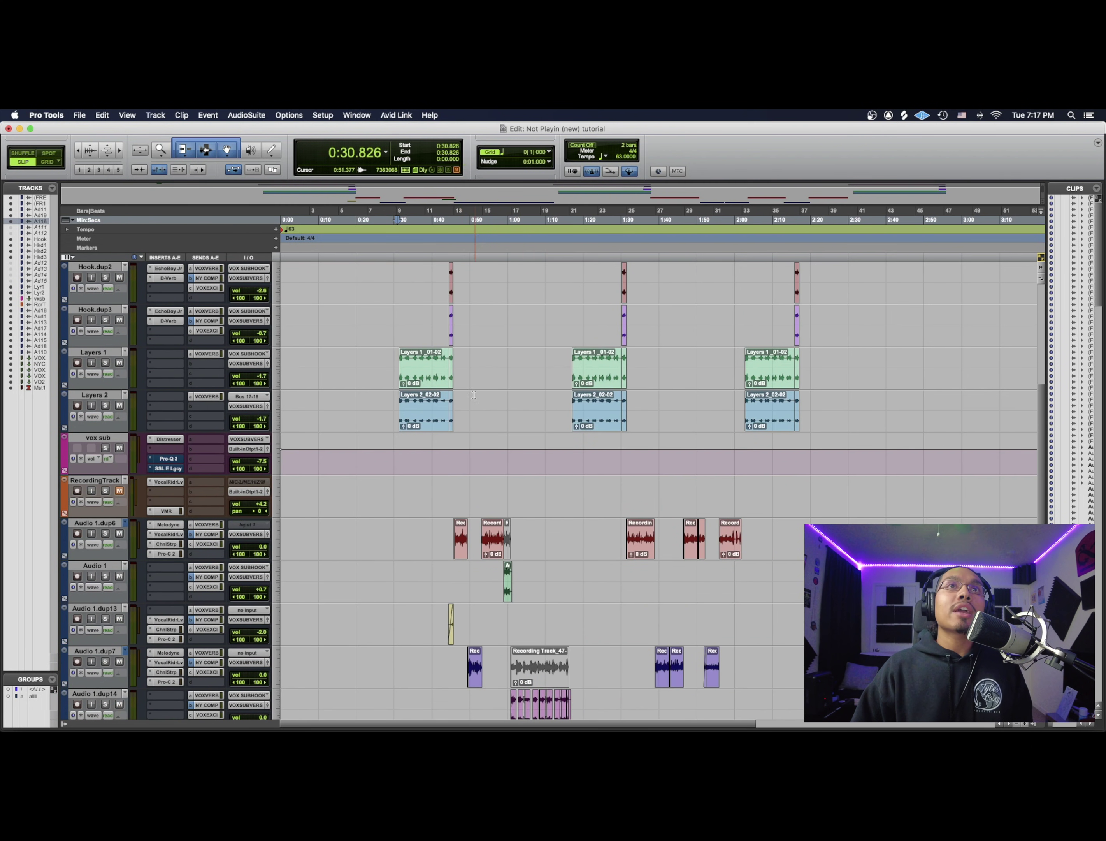
pyautogui.scroll(4, 477, 321)
pyautogui.press('space')
pyautogui.press('space')
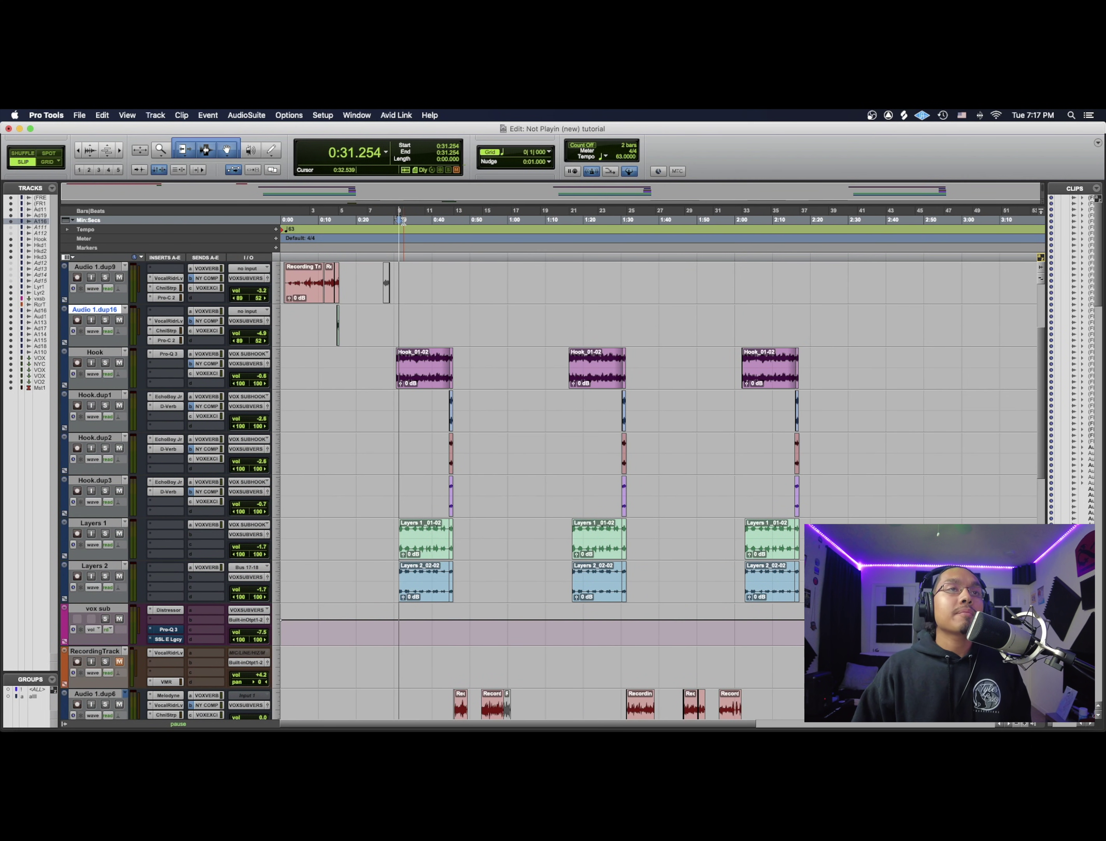
pyautogui.press('space')
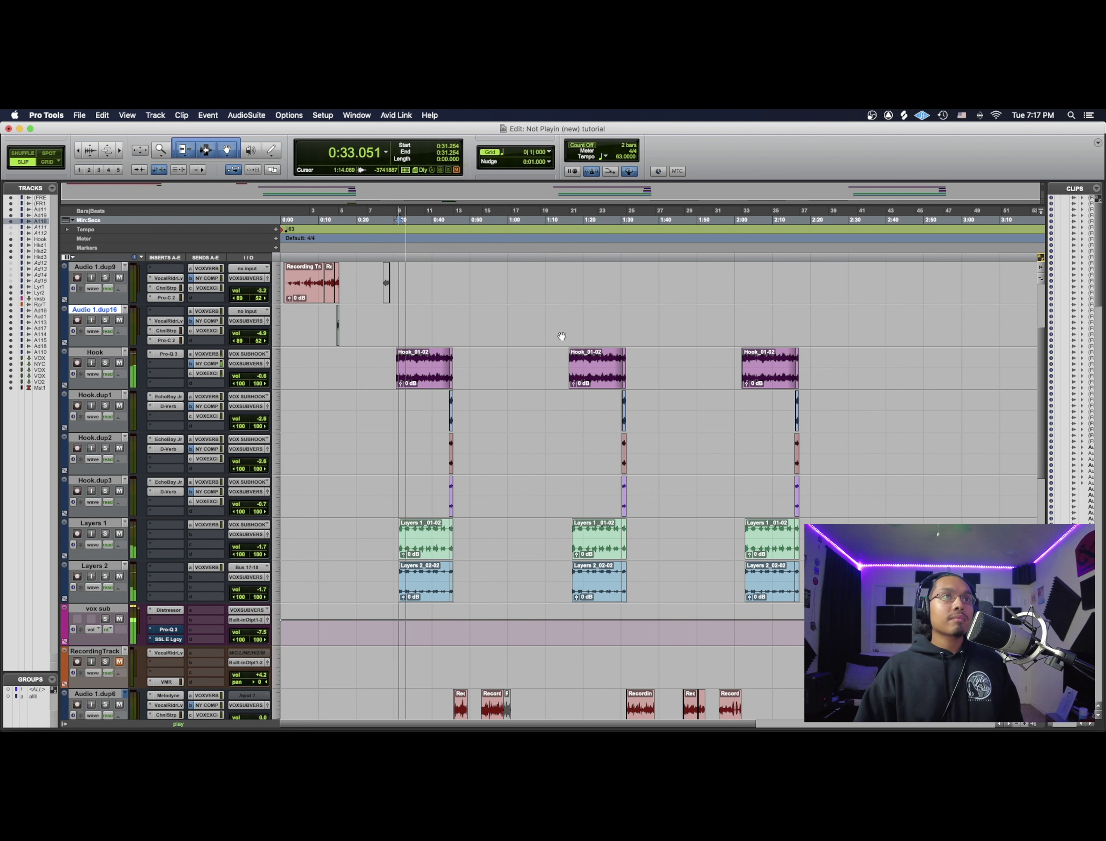
pyautogui.scroll(3, 554, 340)
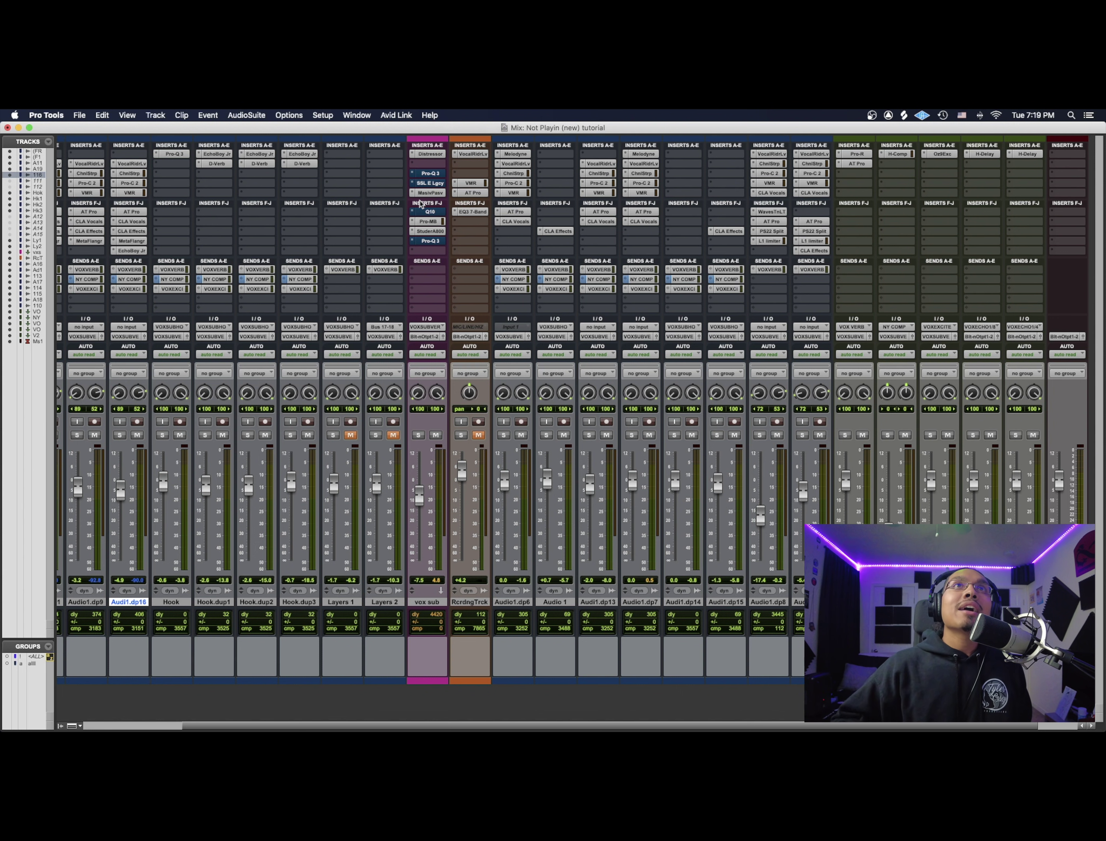
# Step: Insert the Avid Dyn3 De-Esser (stereo multichannel) on an empty vox sub insert slot
pyautogui.click(436, 165)
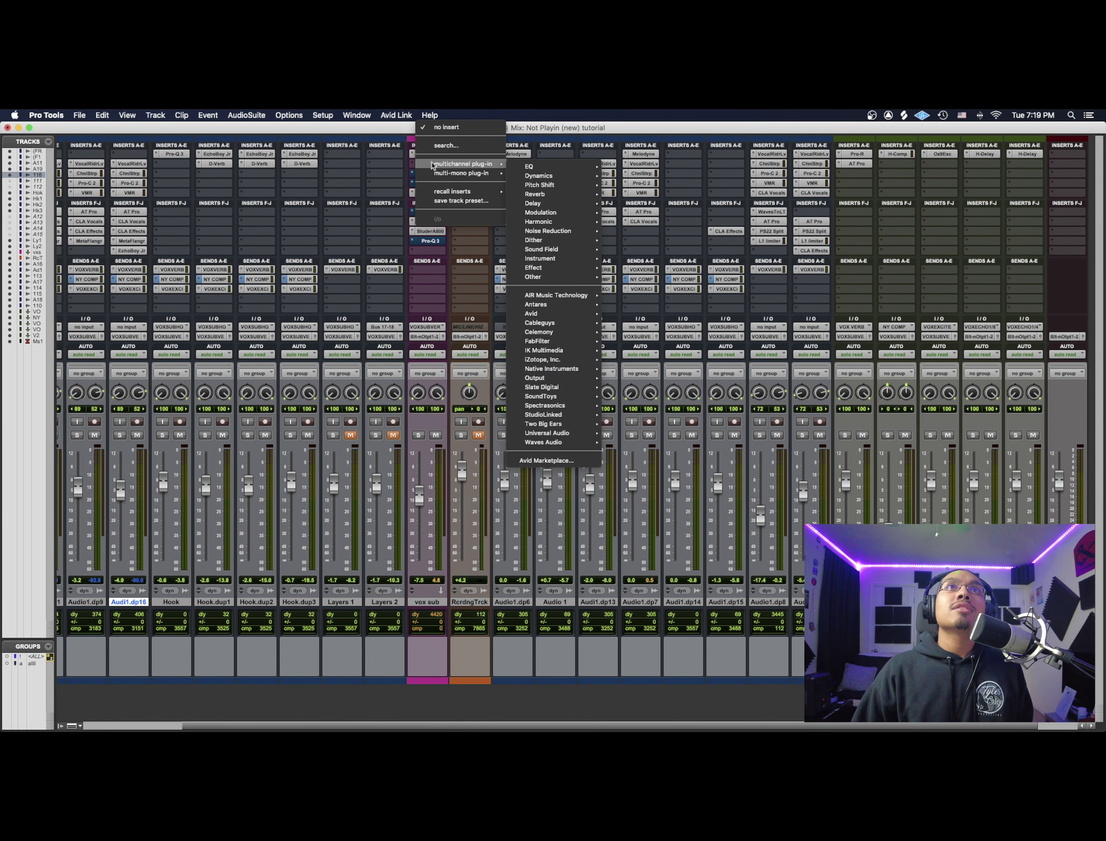
pyautogui.press('Escape')
pyautogui.click(418, 163)
pyautogui.moveTo(423, 163)
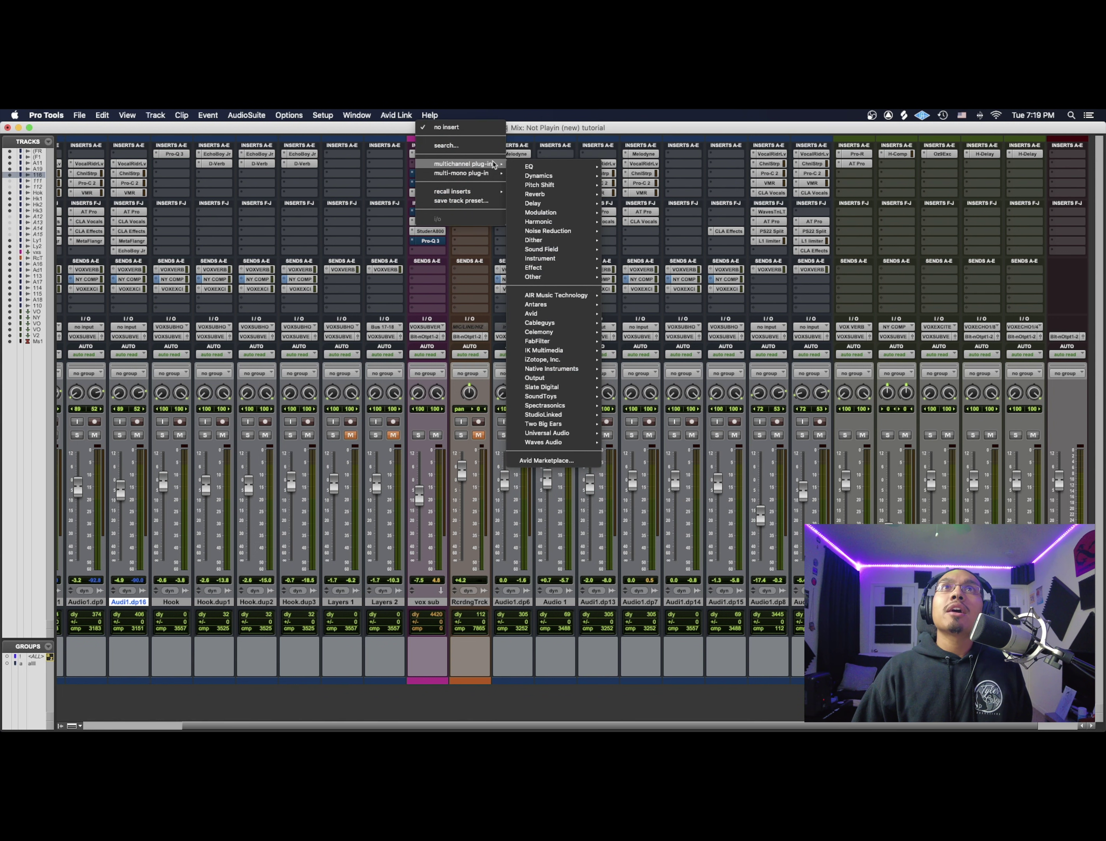
pyautogui.moveTo(566, 175)
pyautogui.moveTo(562, 314)
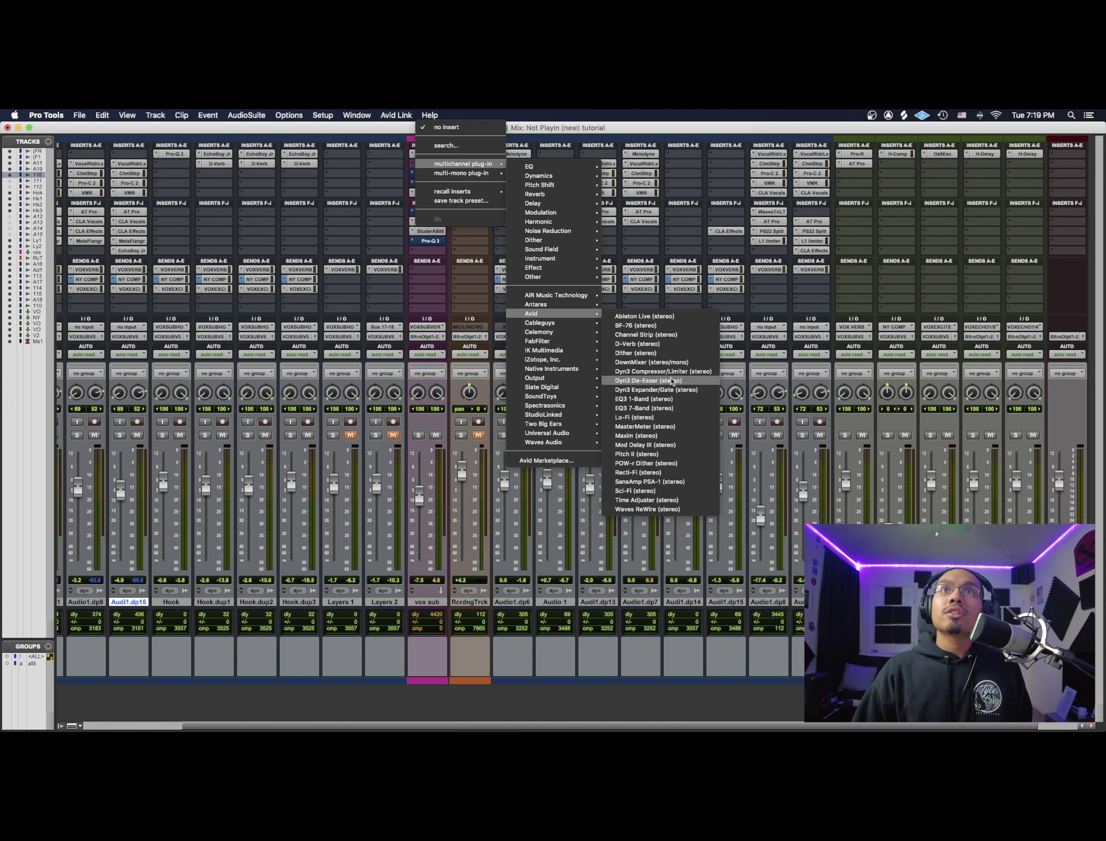
pyautogui.click(672, 381)
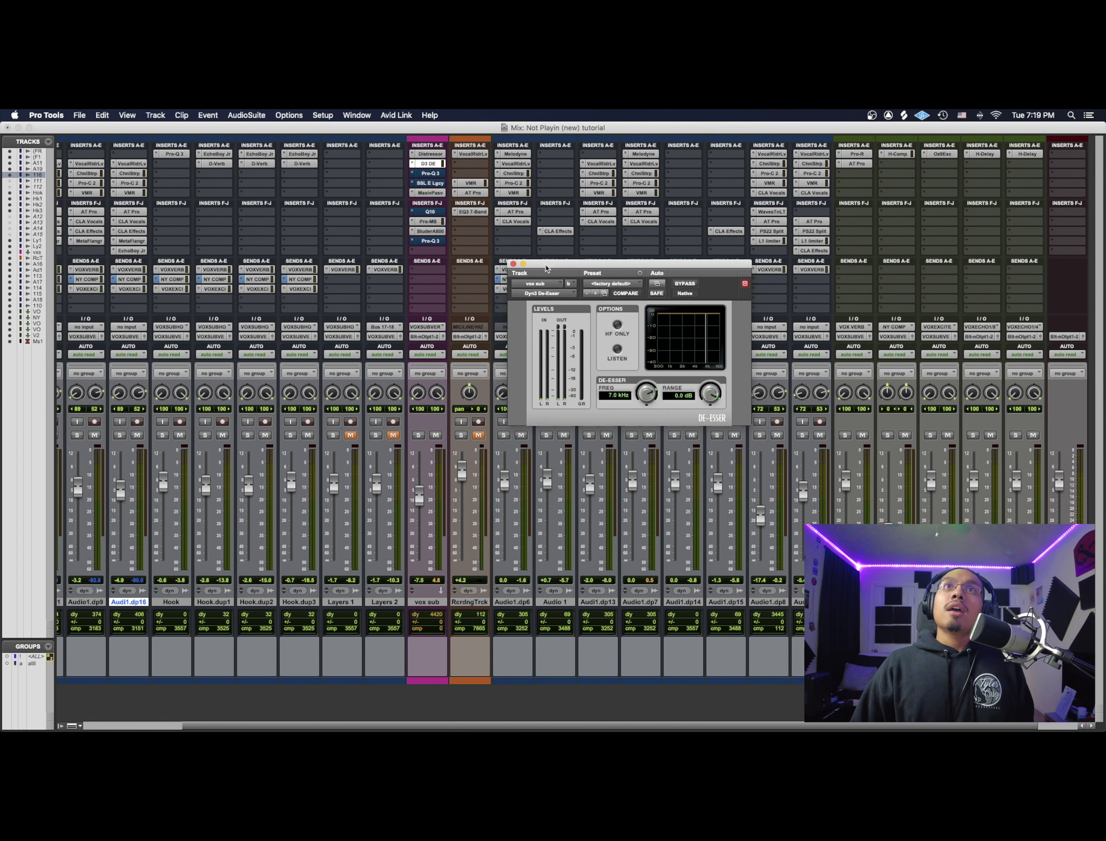
# Step: Move the De-Esser window aside and adjust its FREQ knob until it reads 7.5 kHz
pyautogui.moveTo(546, 266); pyautogui.dragTo(371, 265)
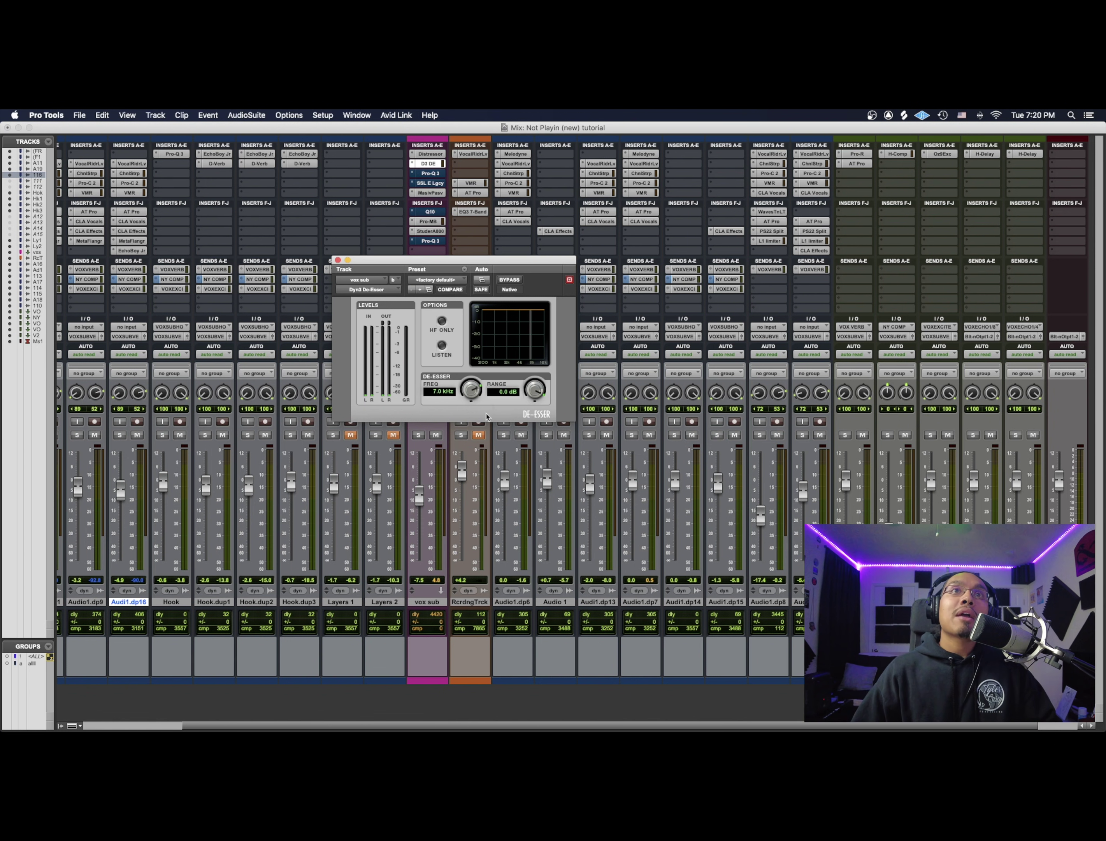
pyautogui.moveTo(469, 394); pyautogui.dragTo(472, 386)
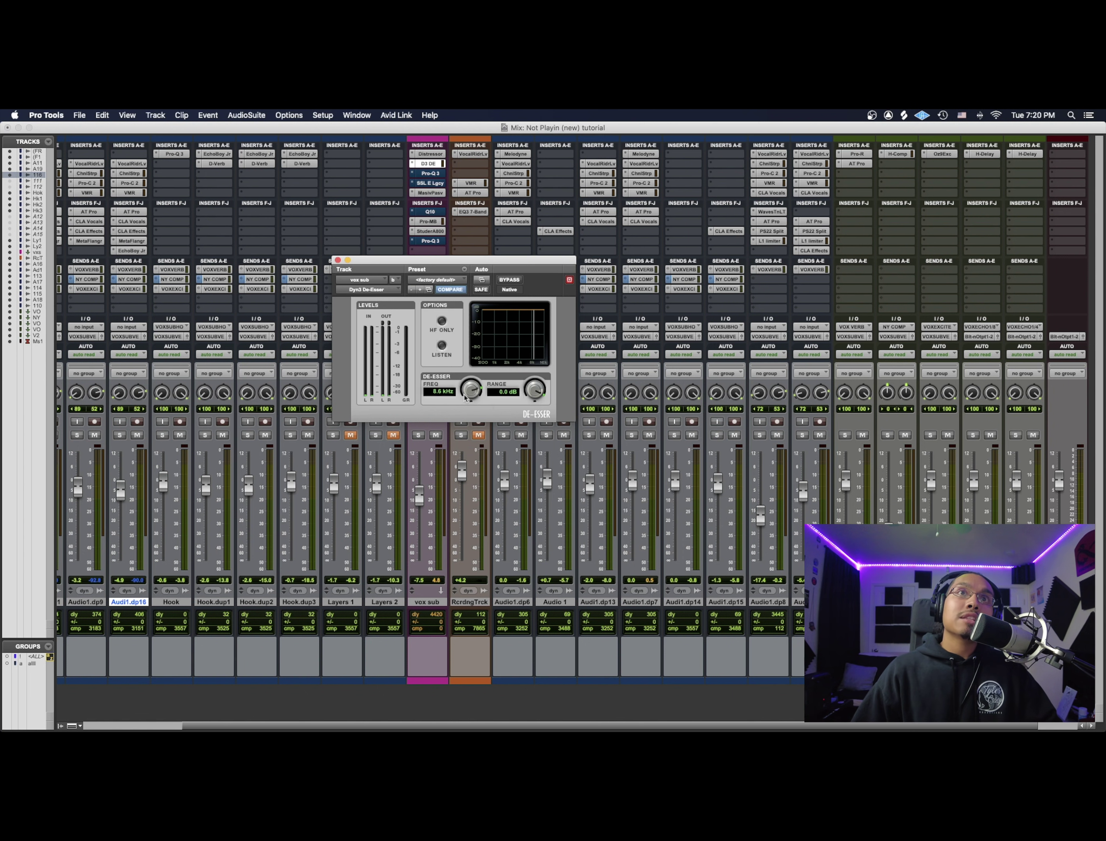
pyautogui.moveTo(466, 397); pyautogui.dragTo(465, 423)
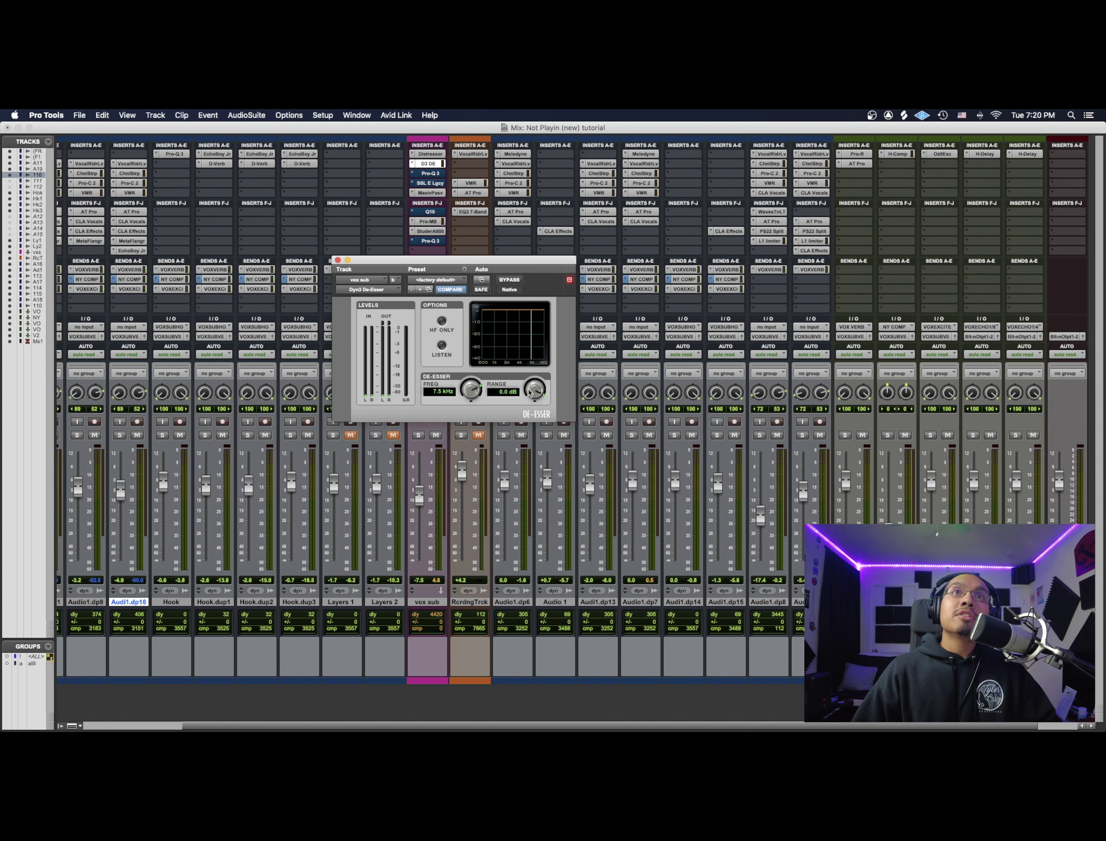
pyautogui.moveTo(529, 393)
pyautogui.mouseDown()
pyautogui.moveTo(525, 412)
pyautogui.moveTo(528, 387)
pyautogui.mouseUp()
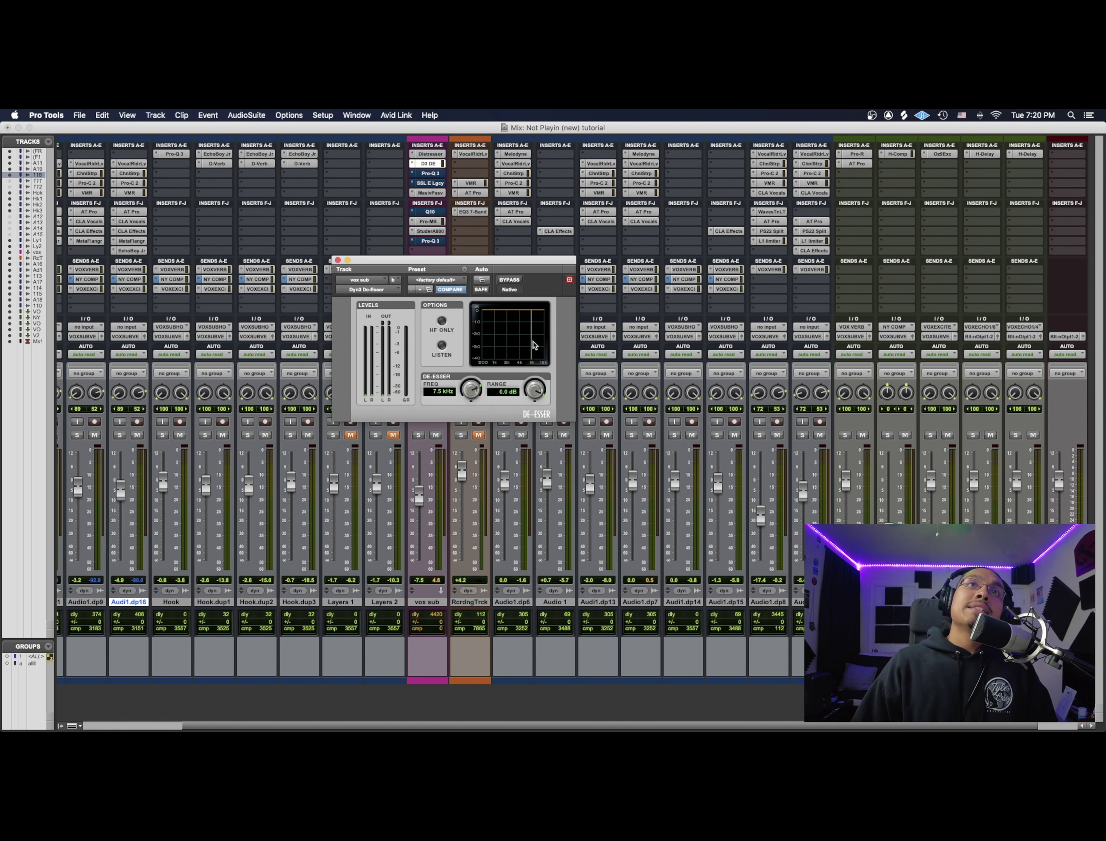
# Step: Enable HF Only on the De-Esser, lower RANGE to -9.8 dB, and move its window right
pyautogui.click(442, 321)
pyautogui.click(442, 321)
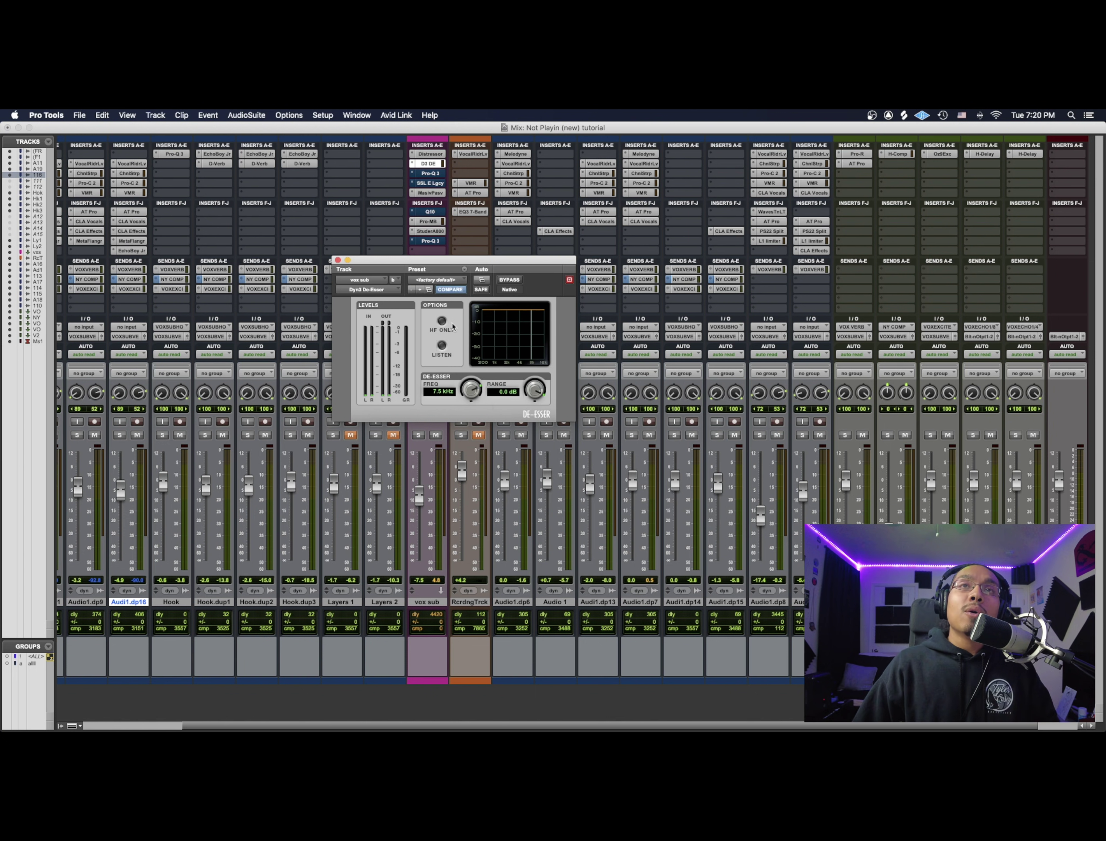
pyautogui.moveTo(536, 391); pyautogui.dragTo(539, 404)
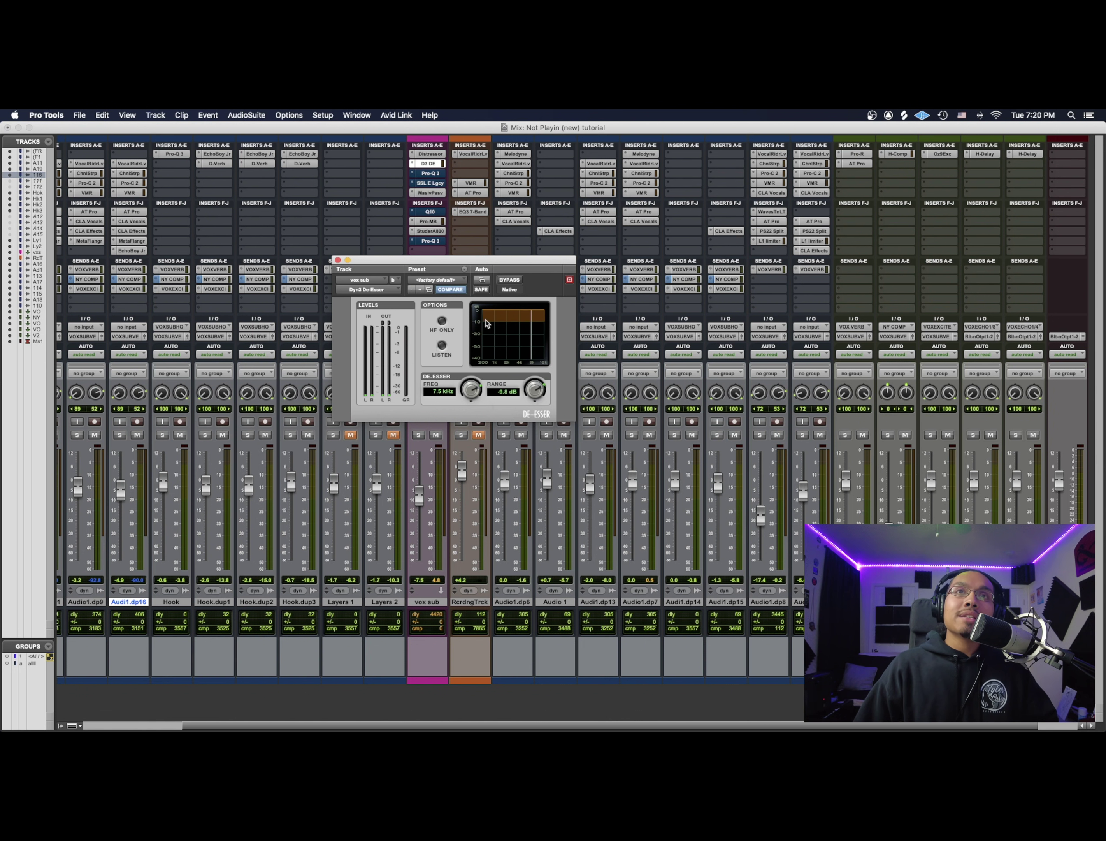
pyautogui.click(441, 321)
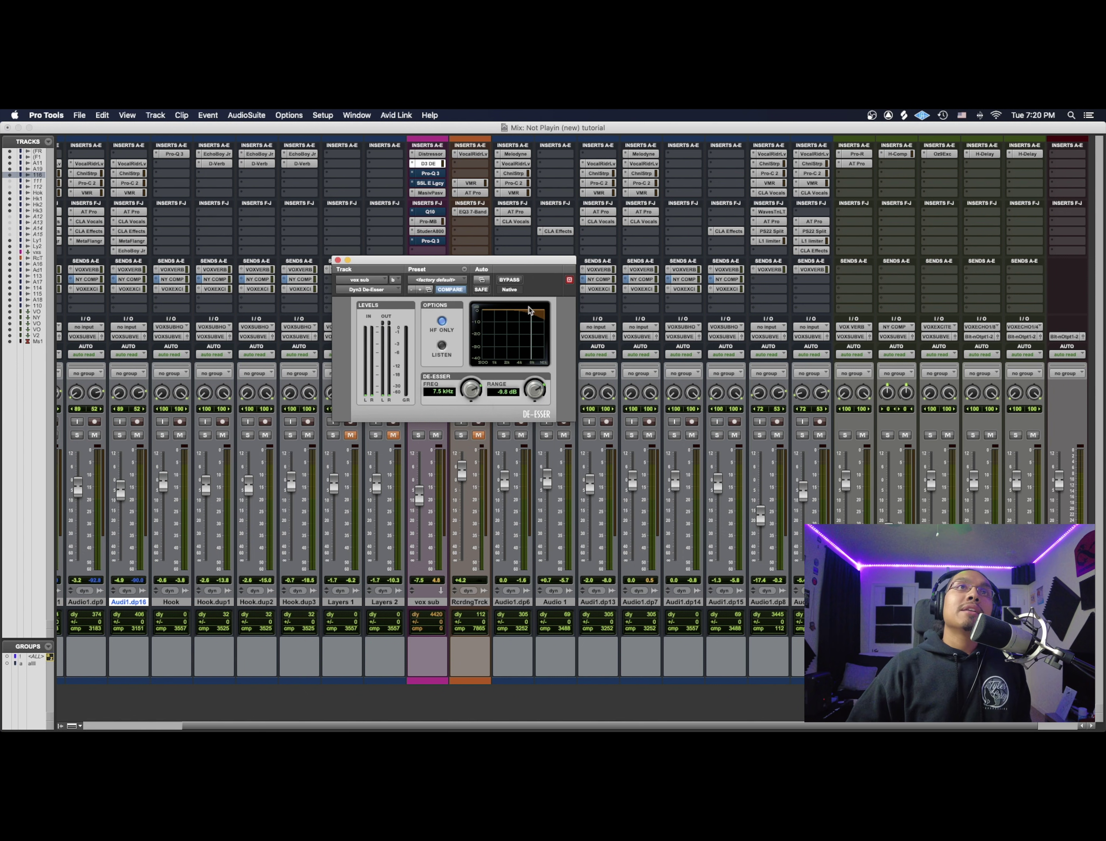
pyautogui.moveTo(345, 261); pyautogui.dragTo(417, 268)
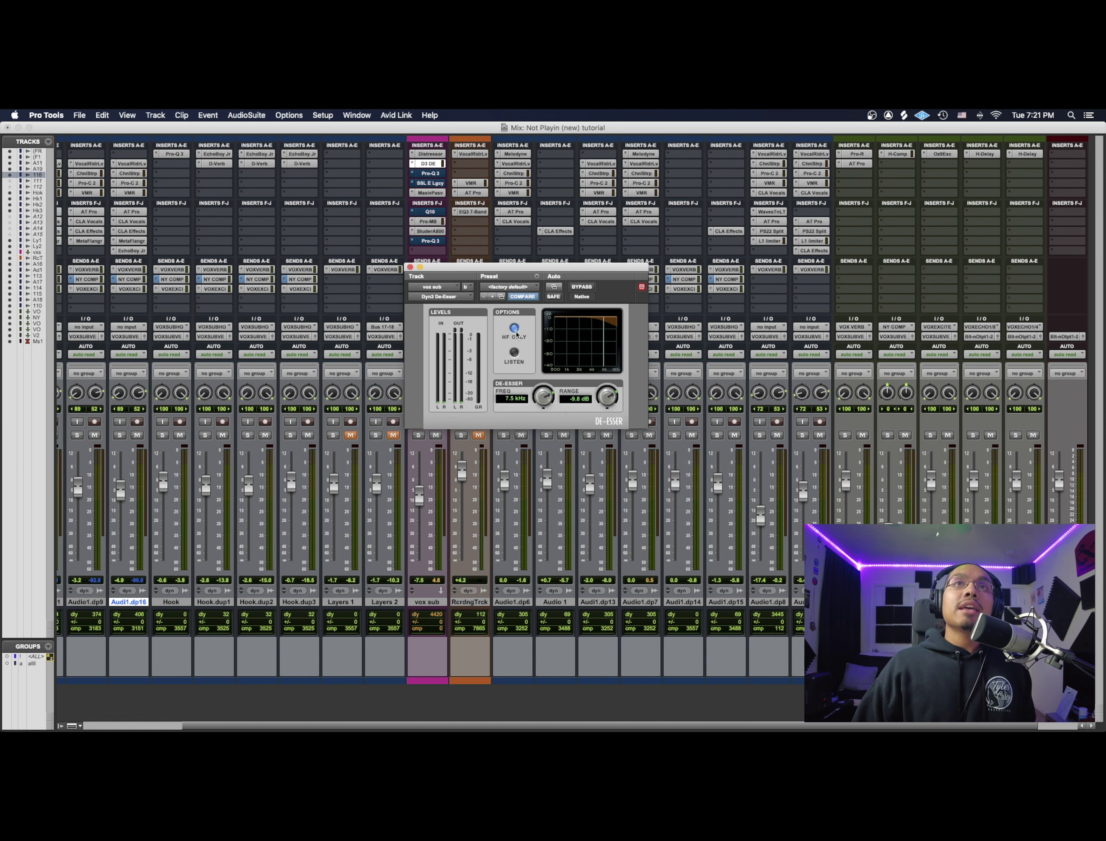
# Step: Move the De-Esser window out of the way and play the song to hear the de-essed vocal
pyautogui.moveTo(510, 272); pyautogui.dragTo(603, 271)
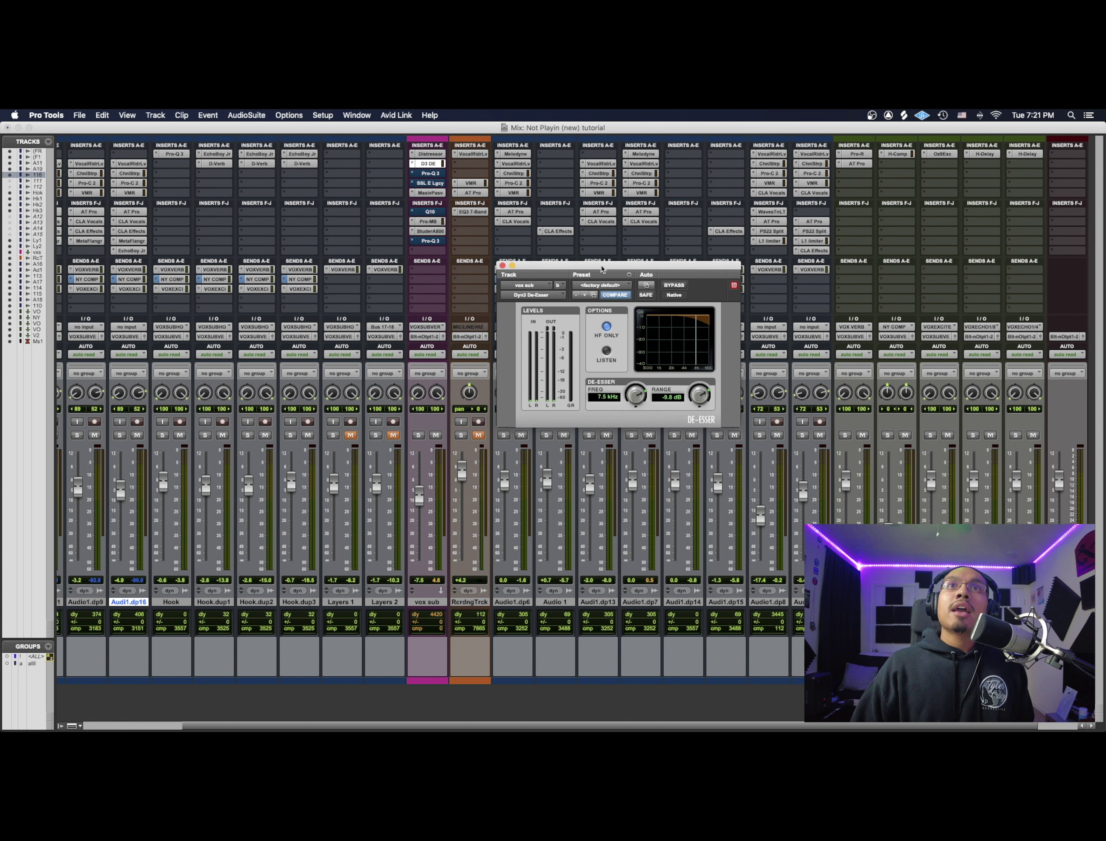
pyautogui.press('space')
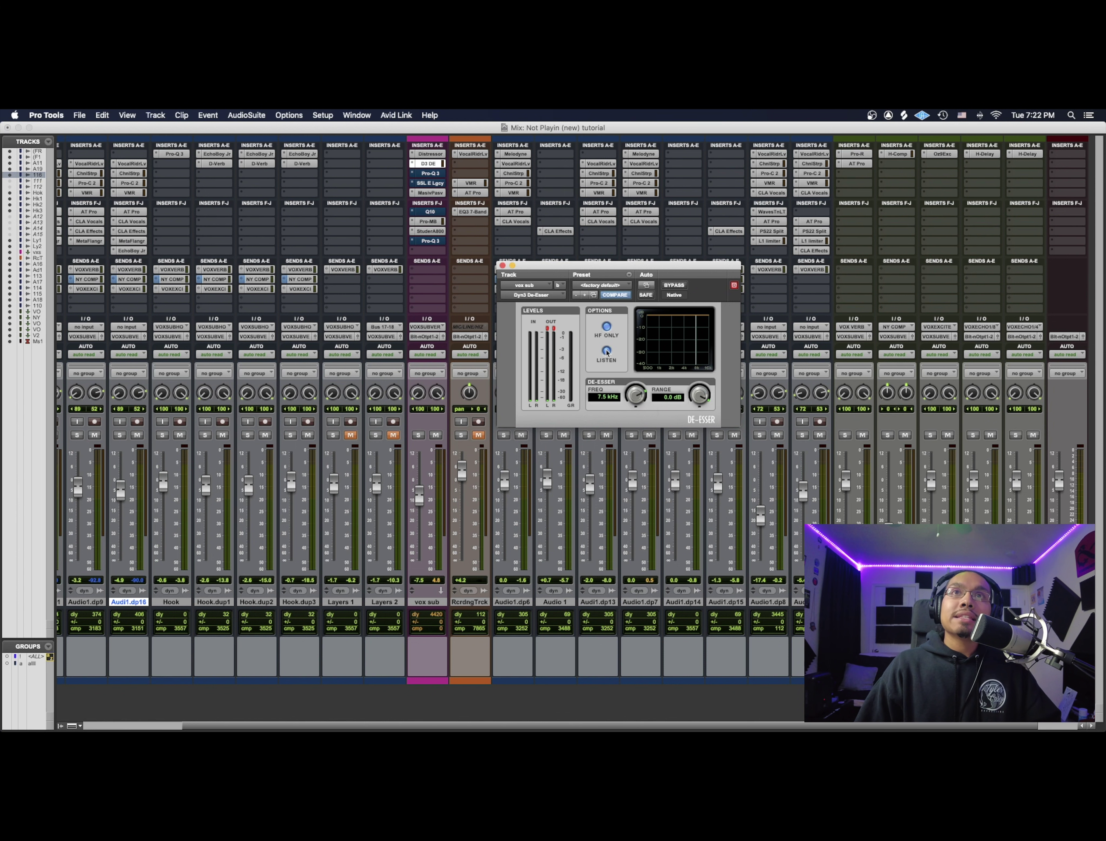
pyautogui.moveTo(535, 278); pyautogui.dragTo(739, 246)
# Step: Solo the vox sub and Hook tracks, leaving Audi1.dp16 unsoloed
pyautogui.click(418, 435)
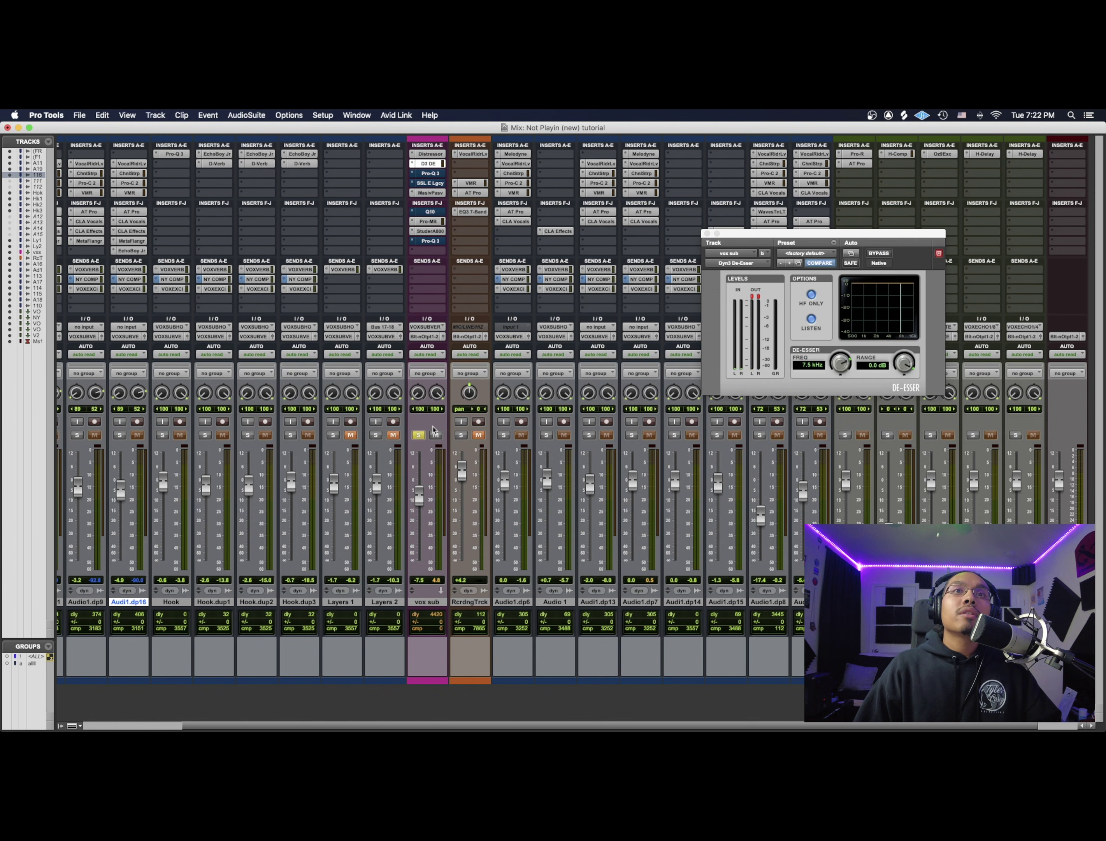
pyautogui.hscroll(-3, 439, 428)
pyautogui.click(228, 434)
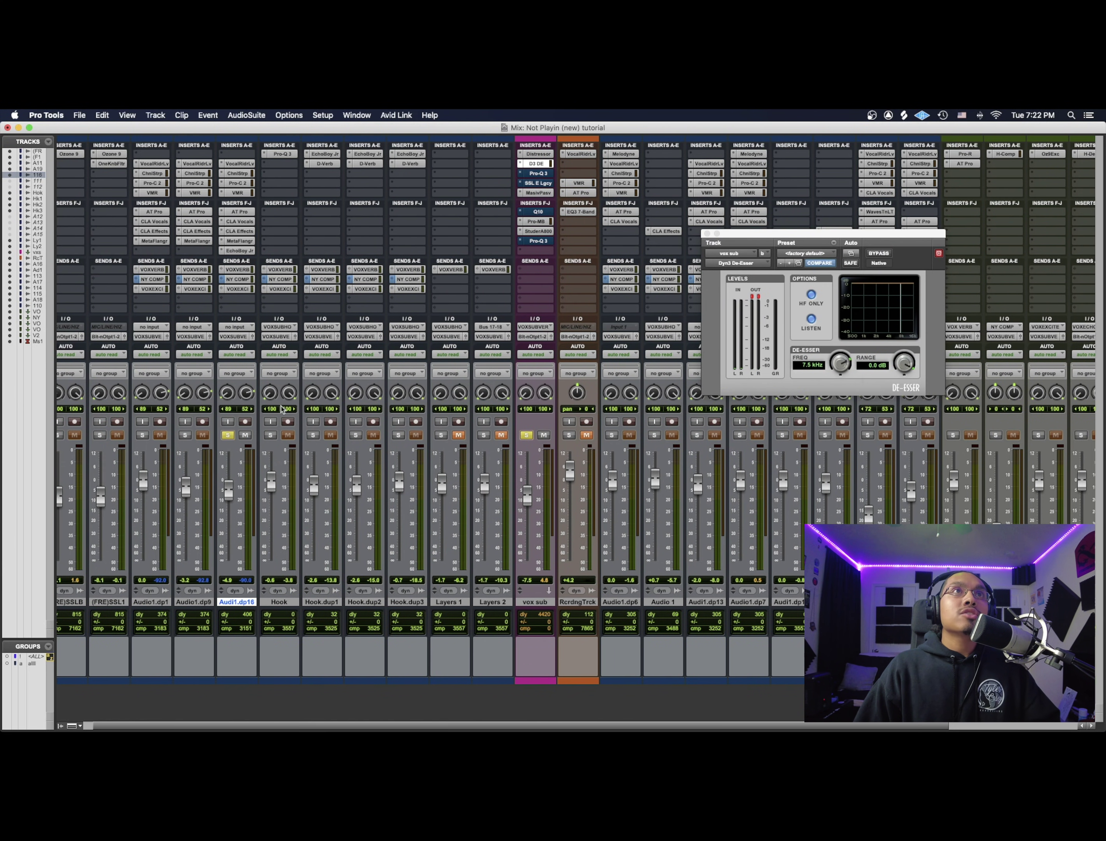
pyautogui.click(270, 435)
pyautogui.click(228, 434)
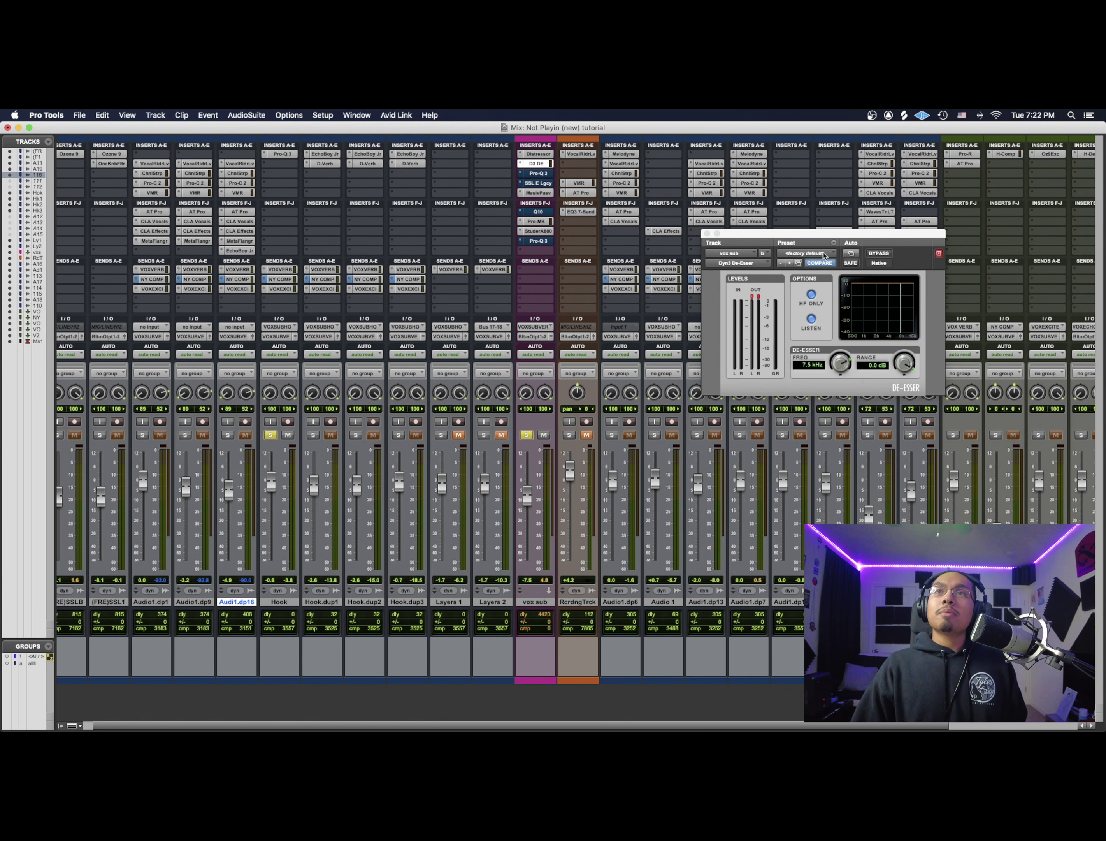
# Step: Bring the De-Esser window back, turn on LISTEN, and pull RANGE down to about -8.1 dB
pyautogui.moveTo(810, 237); pyautogui.dragTo(552, 237)
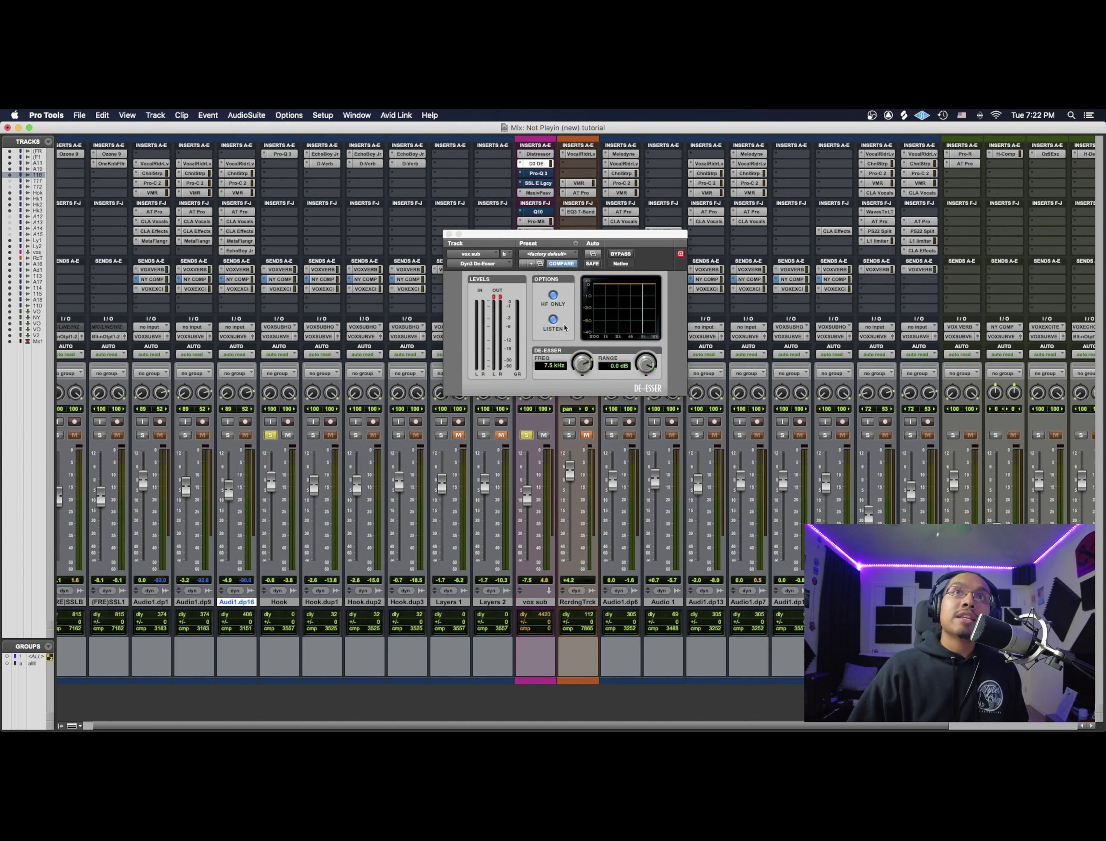
pyautogui.click(553, 319)
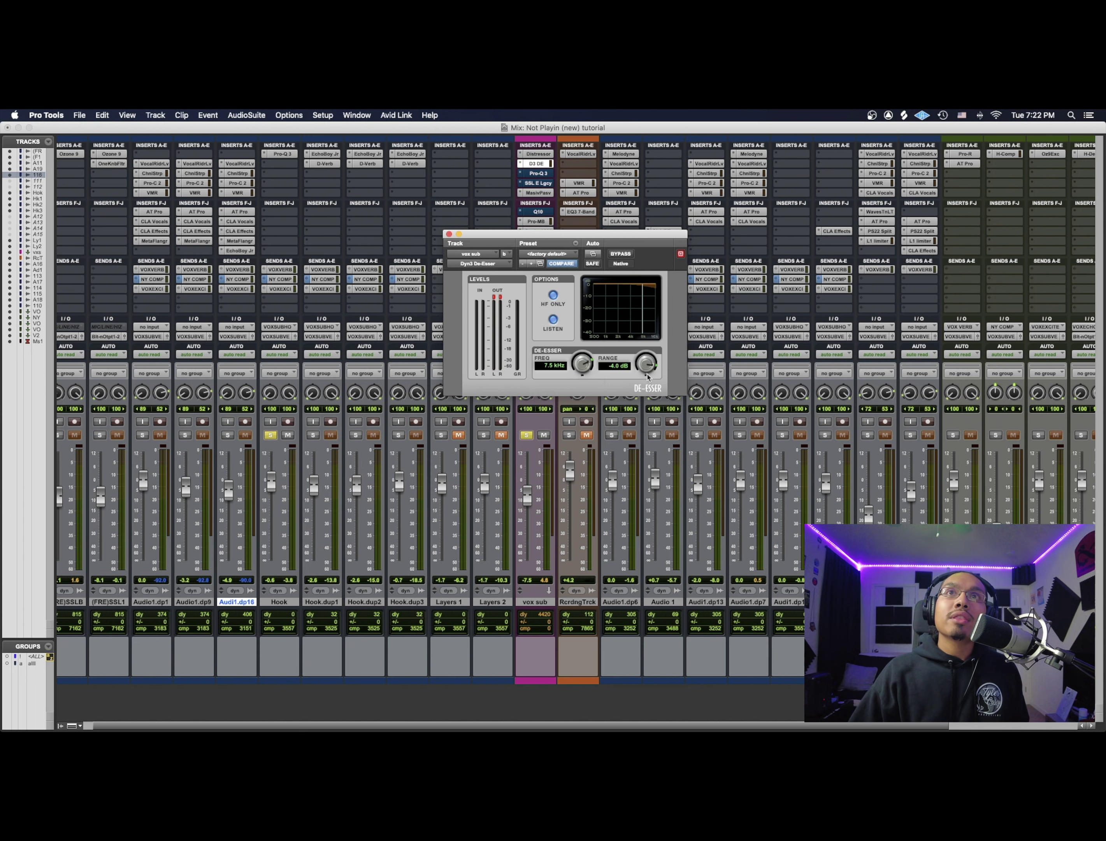
pyautogui.moveTo(647, 376)
pyautogui.mouseDown()
pyautogui.moveTo(644, 389)
pyautogui.moveTo(648, 371)
pyautogui.mouseUp()
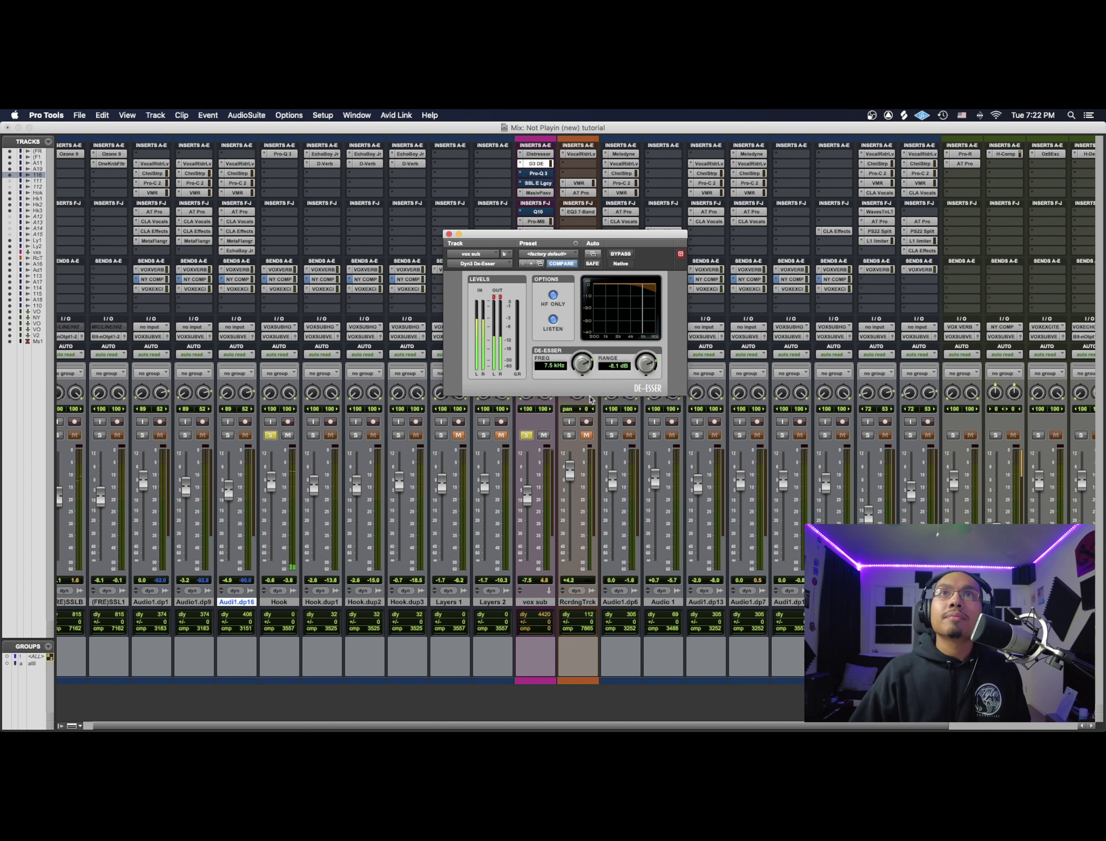
# Step: Tune the De-Esser by ear, settling FREQ at 7.3 kHz and RANGE at about -11.2 dB
pyautogui.moveTo(582, 363); pyautogui.dragTo(582, 381)
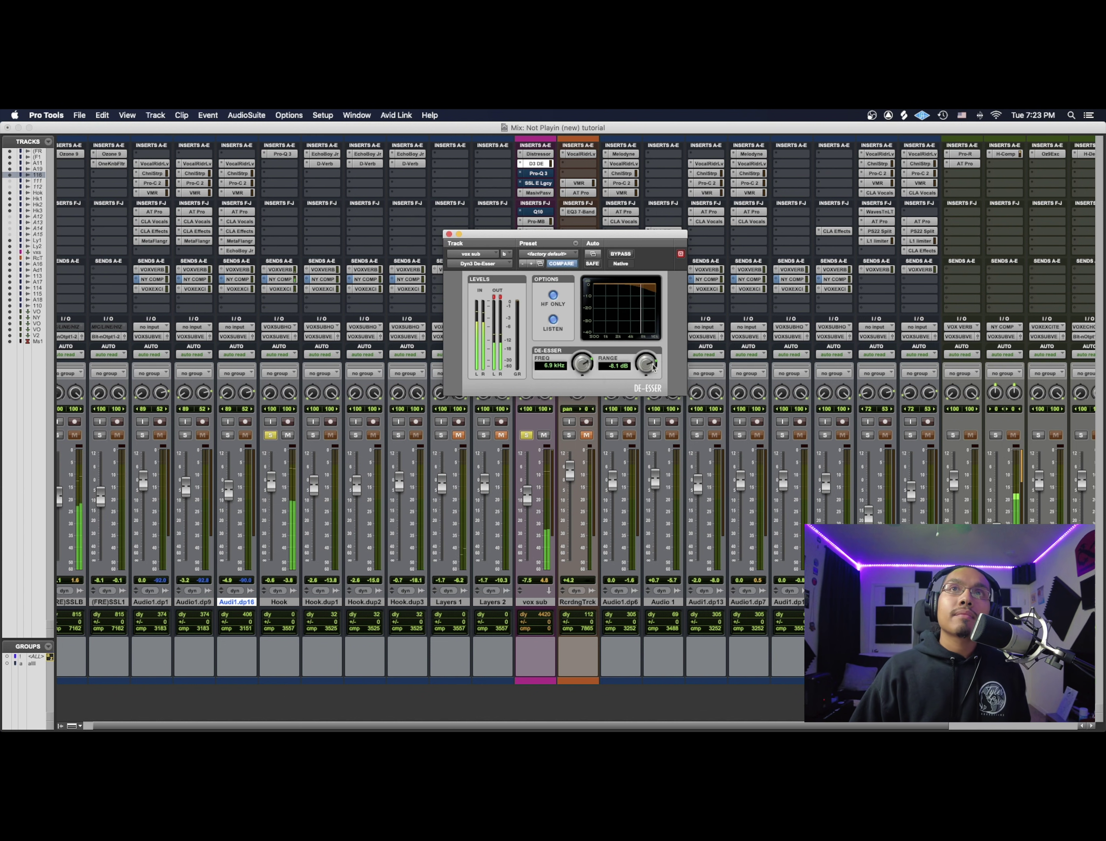
pyautogui.moveTo(652, 374); pyautogui.dragTo(652, 372)
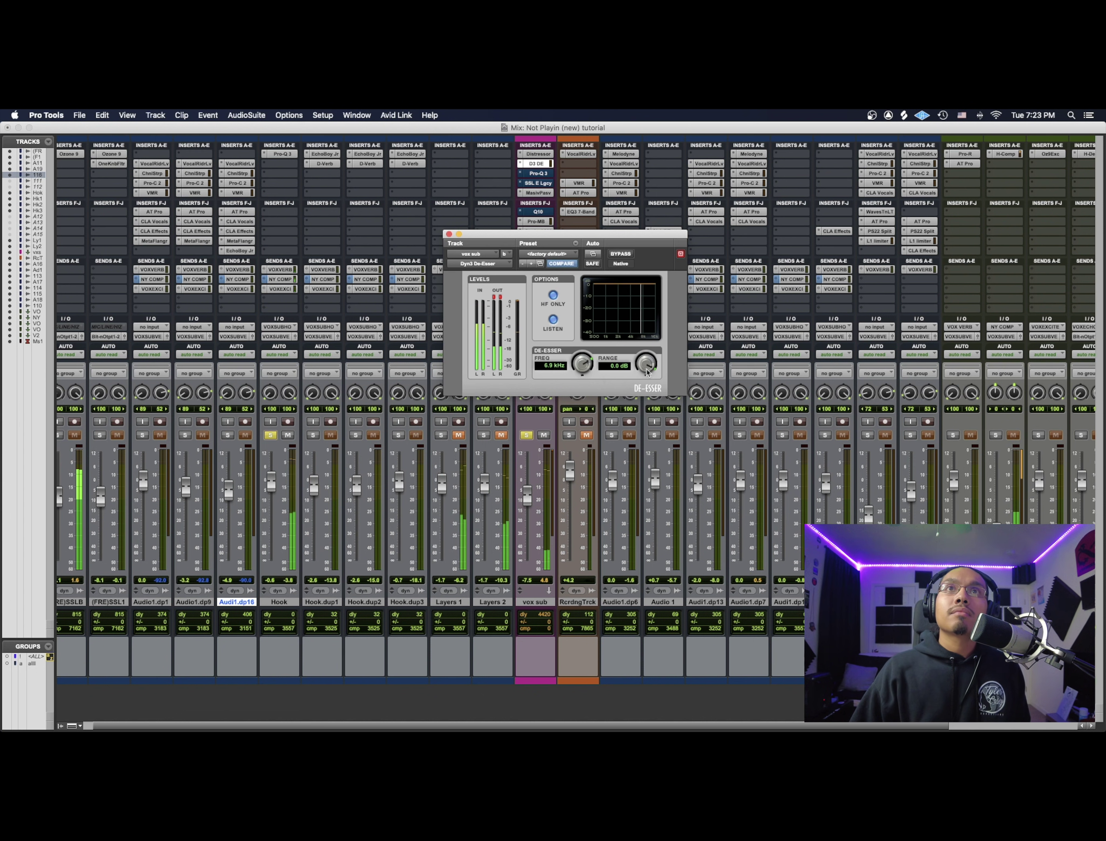
pyautogui.moveTo(647, 367); pyautogui.dragTo(646, 397)
pyautogui.moveTo(590, 368); pyautogui.dragTo(590, 375)
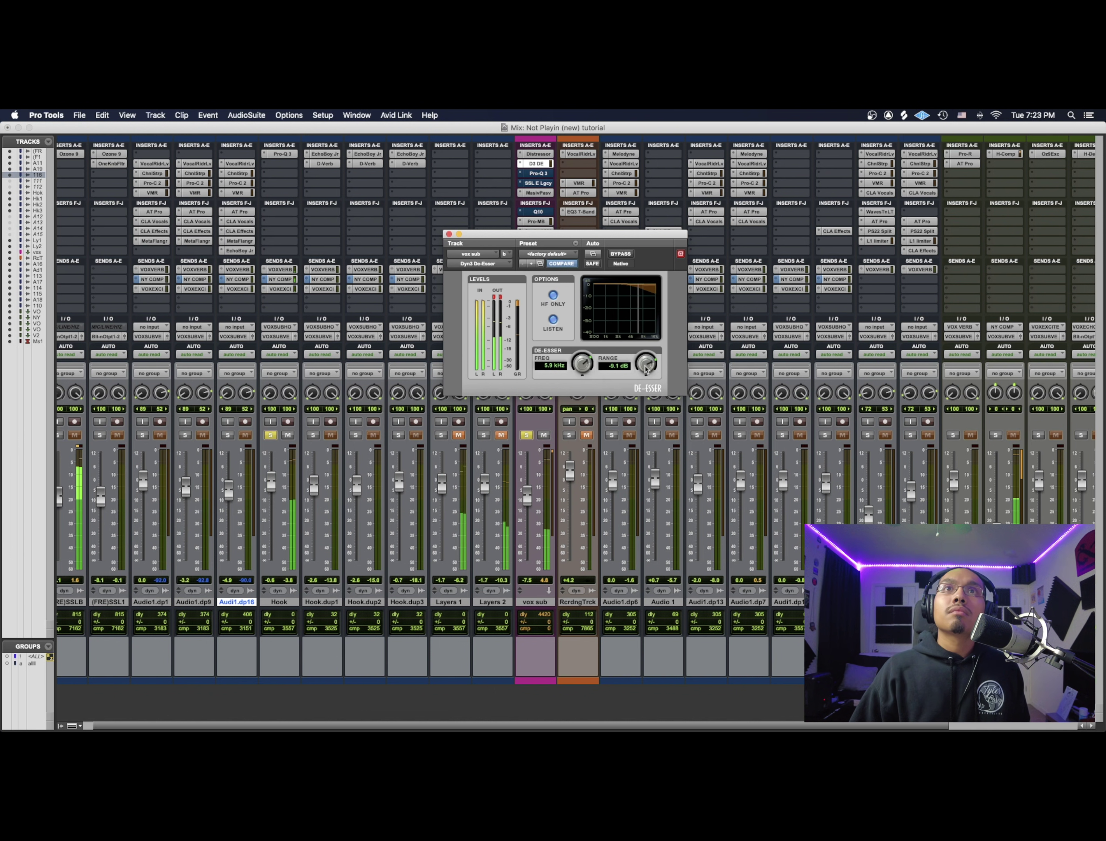
pyautogui.moveTo(646, 370); pyautogui.dragTo(645, 365)
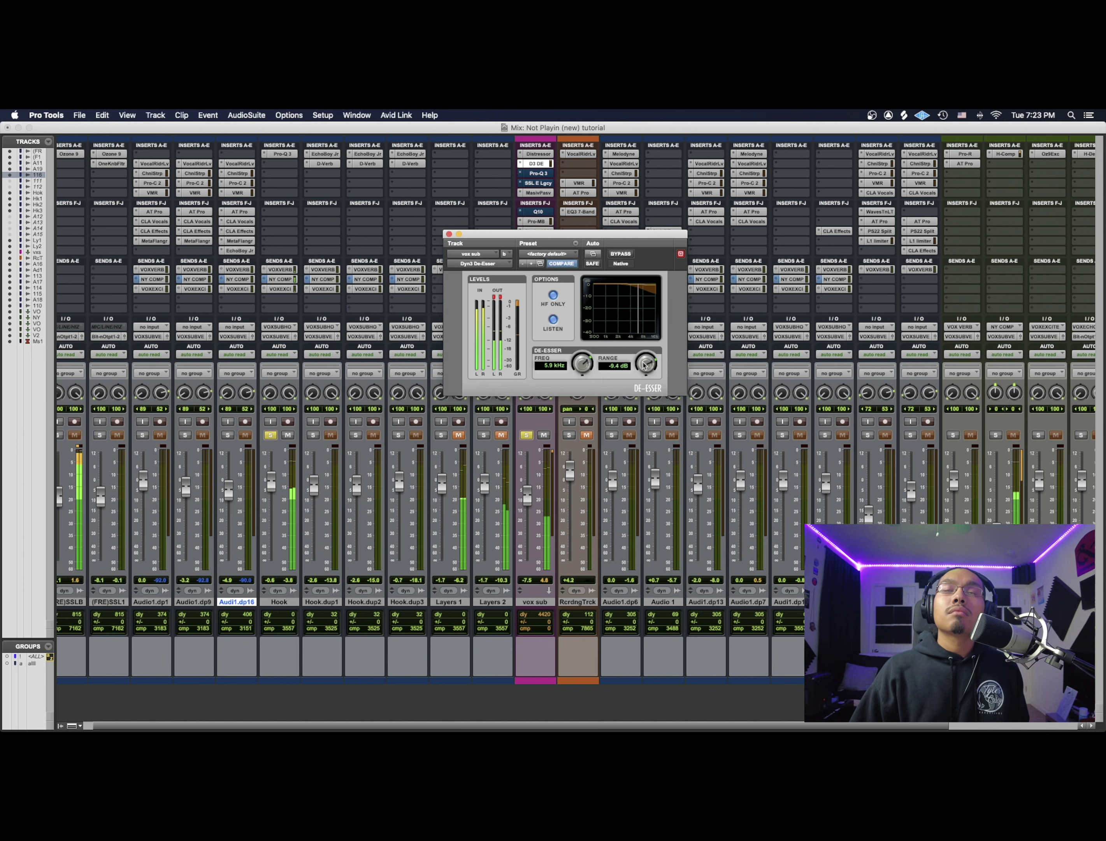
pyautogui.moveTo(645, 365); pyautogui.dragTo(598, 345)
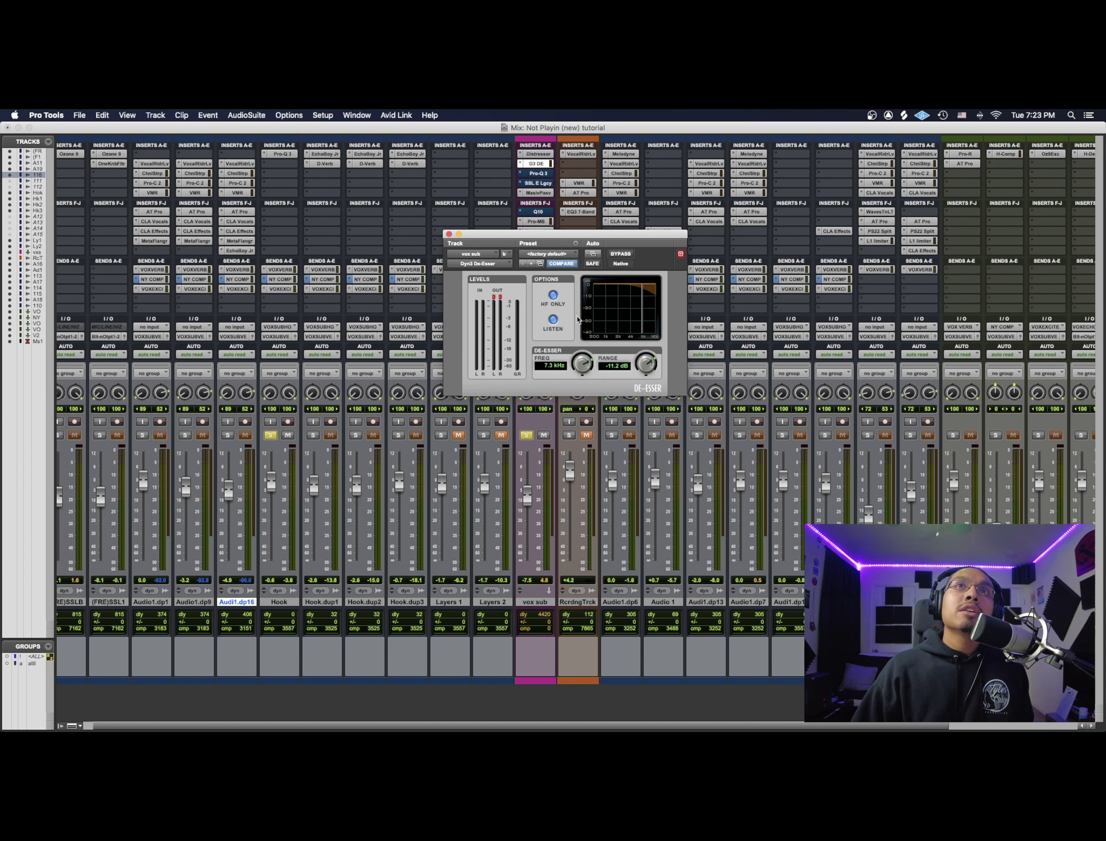
# Step: Turn LISTEN off, compare against the dry vocal with BYPASS, and ease RANGE to about -5.9 dB
pyautogui.click(555, 320)
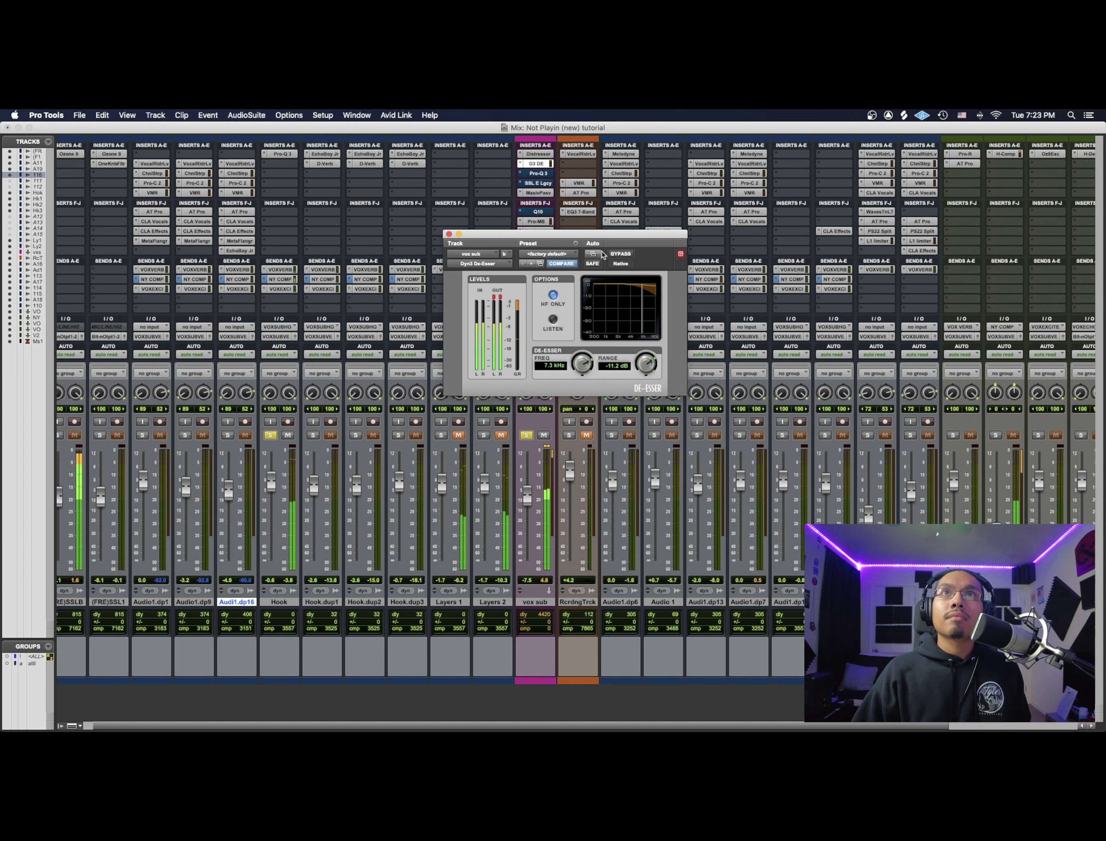
pyautogui.click(626, 255)
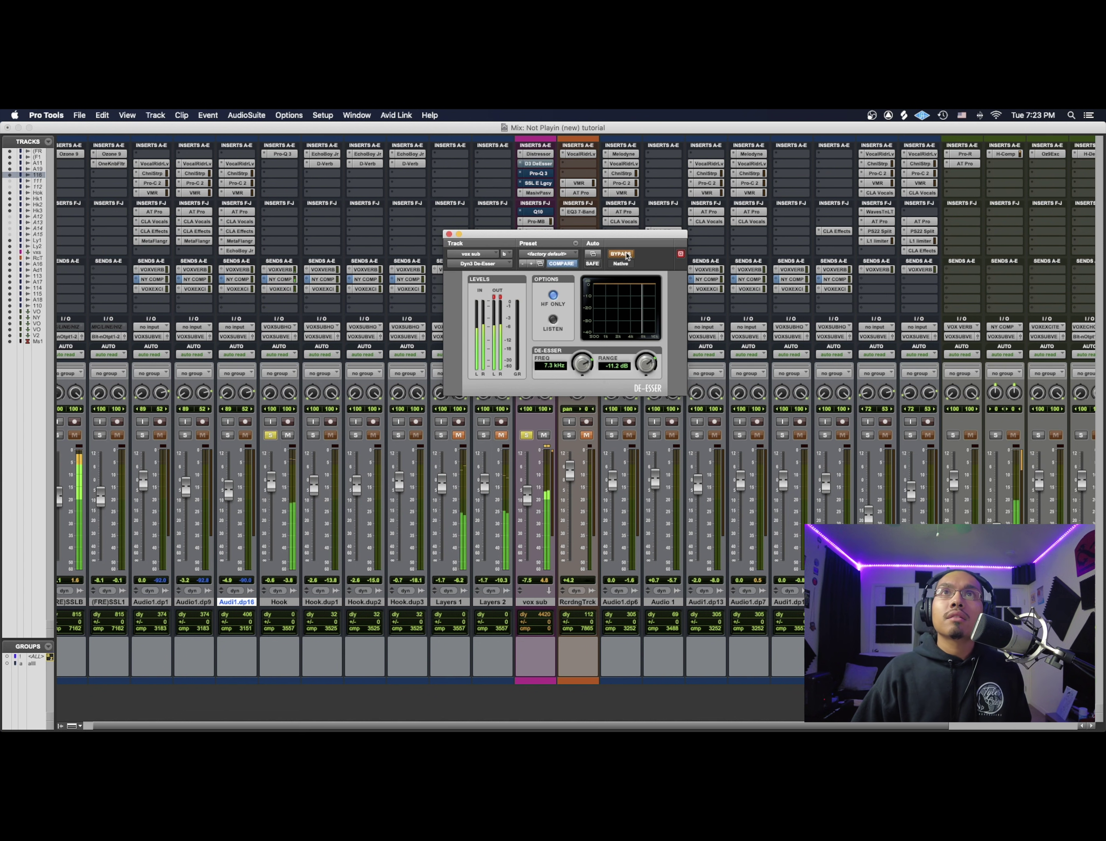
pyautogui.click(625, 254)
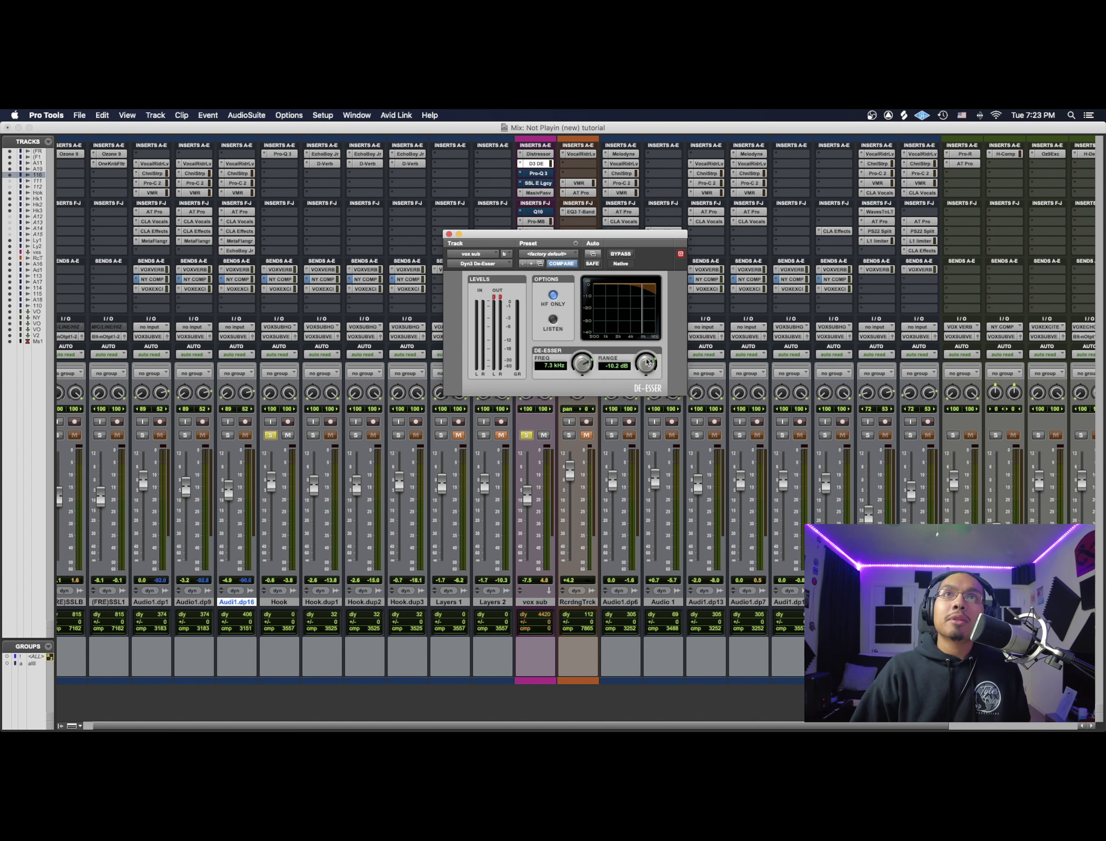
pyautogui.moveTo(647, 362); pyautogui.dragTo(646, 365)
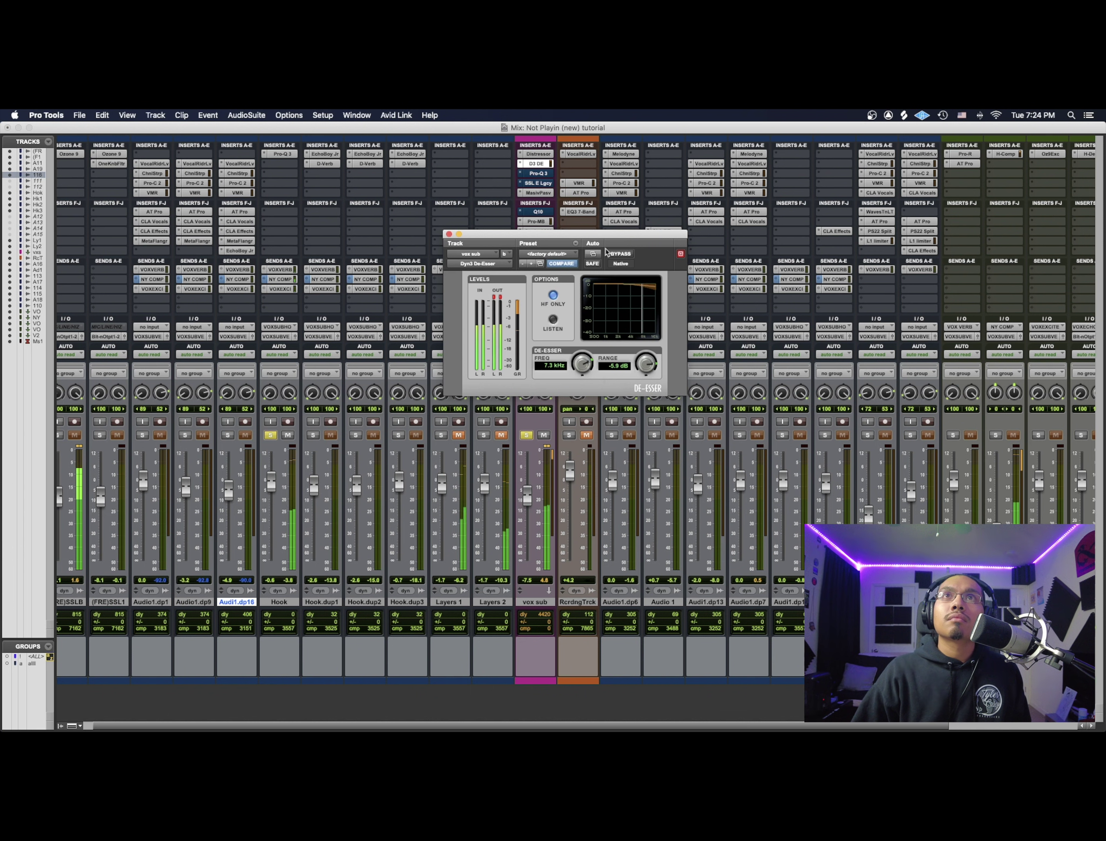
pyautogui.click(620, 253)
# Step: Re-enable the De-Esser, fine-tune RANGE to -5.8 dB, shift its window left, and play the session
pyautogui.click(621, 254)
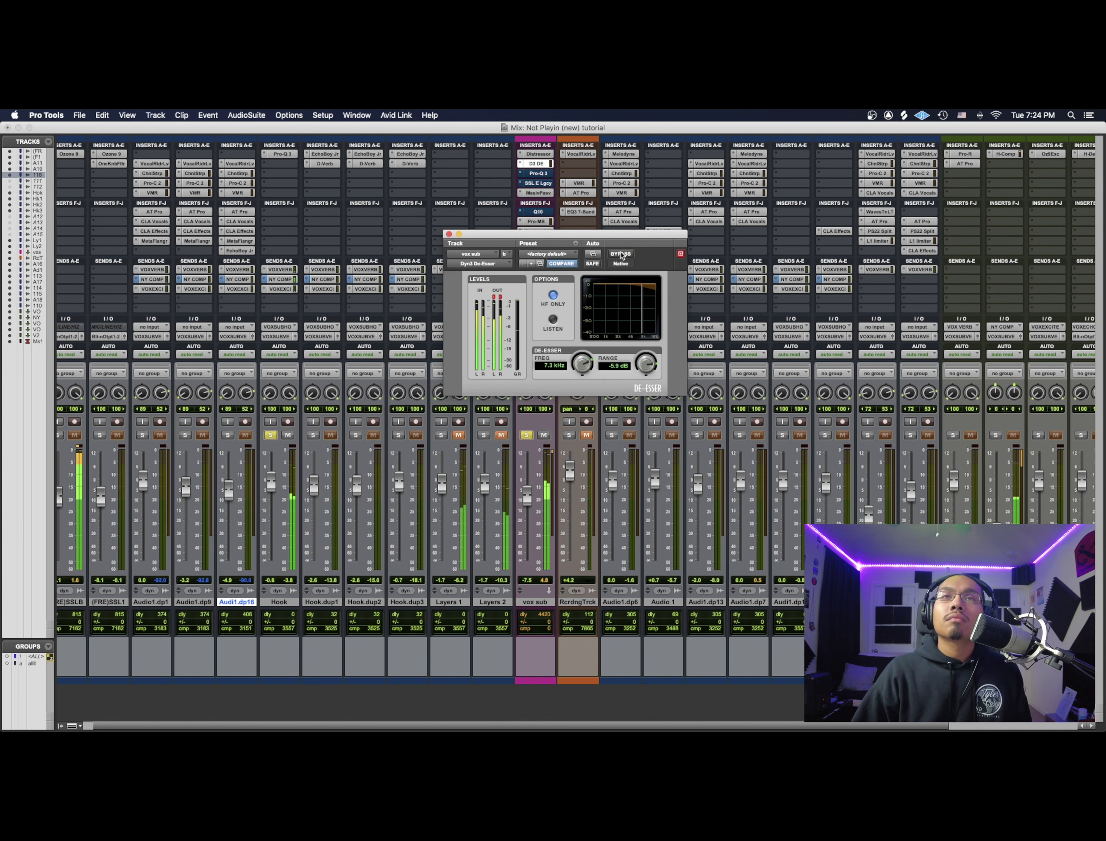
pyautogui.moveTo(646, 363); pyautogui.dragTo(646, 363)
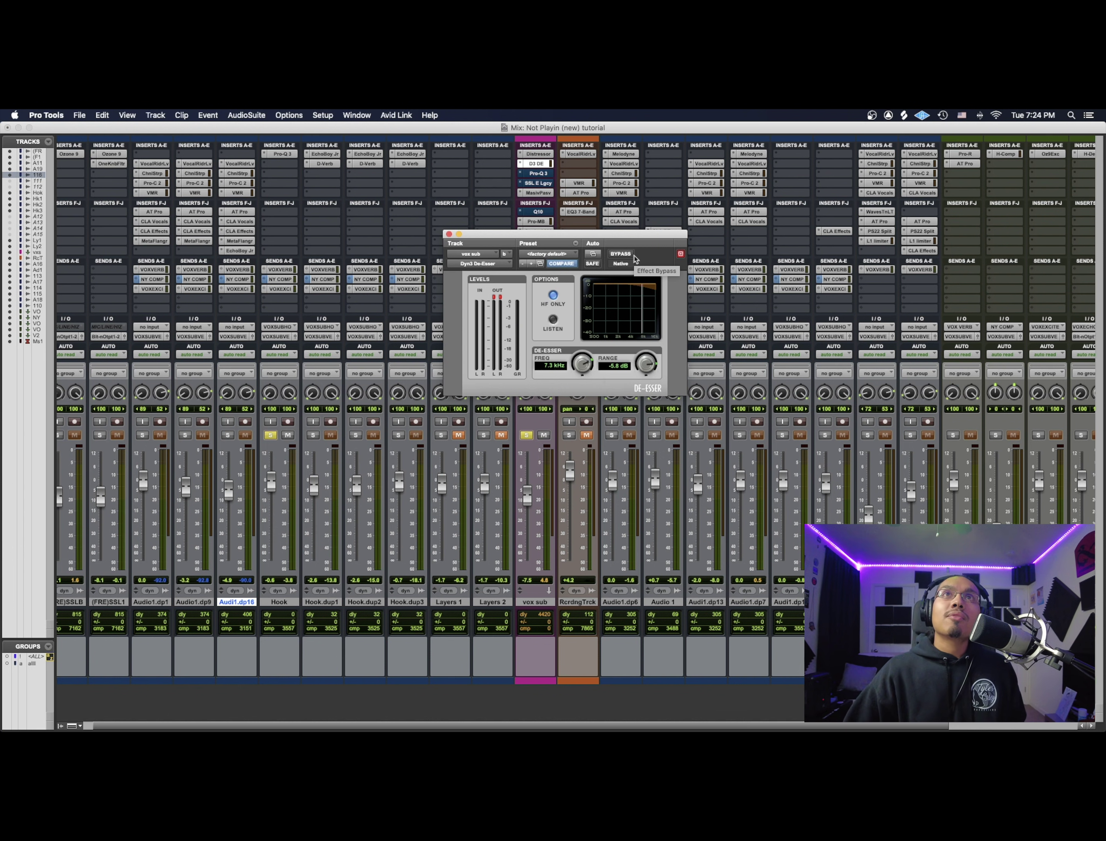
pyautogui.moveTo(578, 234); pyautogui.dragTo(540, 235)
pyautogui.press('space')
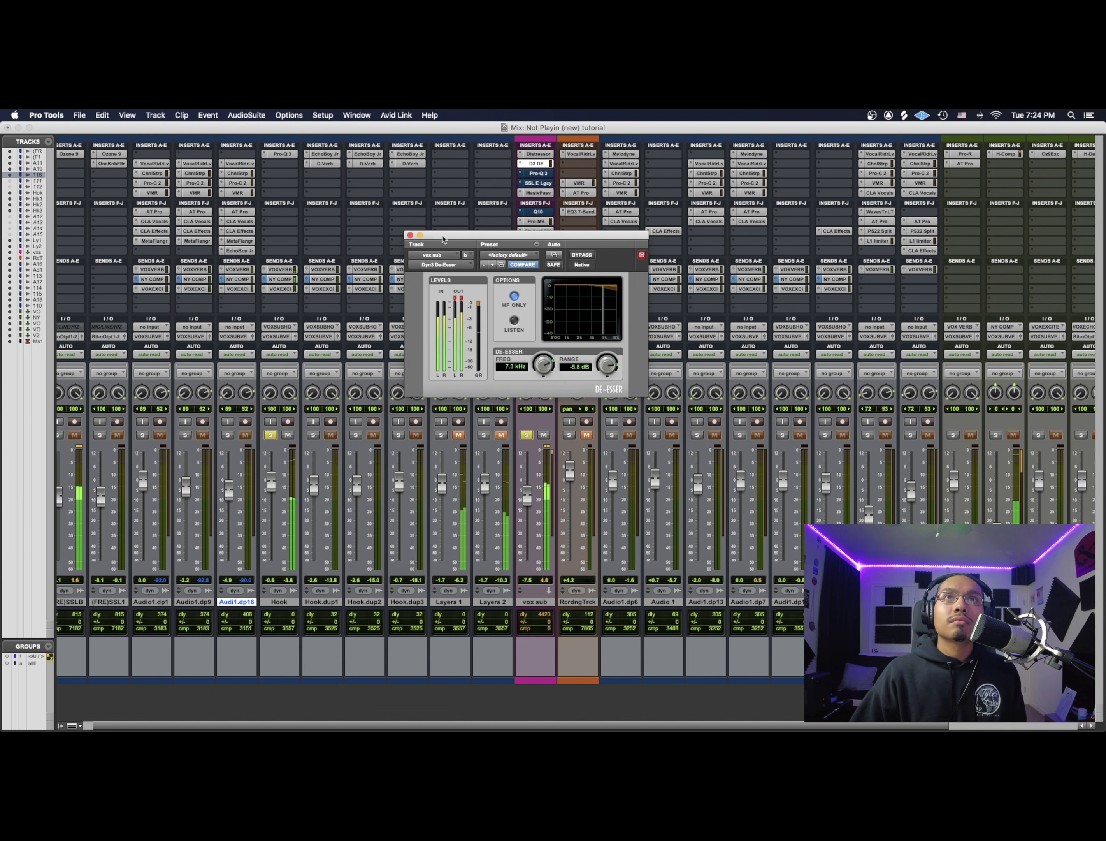
# Step: Close the De-Esser window and clear the vox sub and Hook solos
pyautogui.click(410, 235)
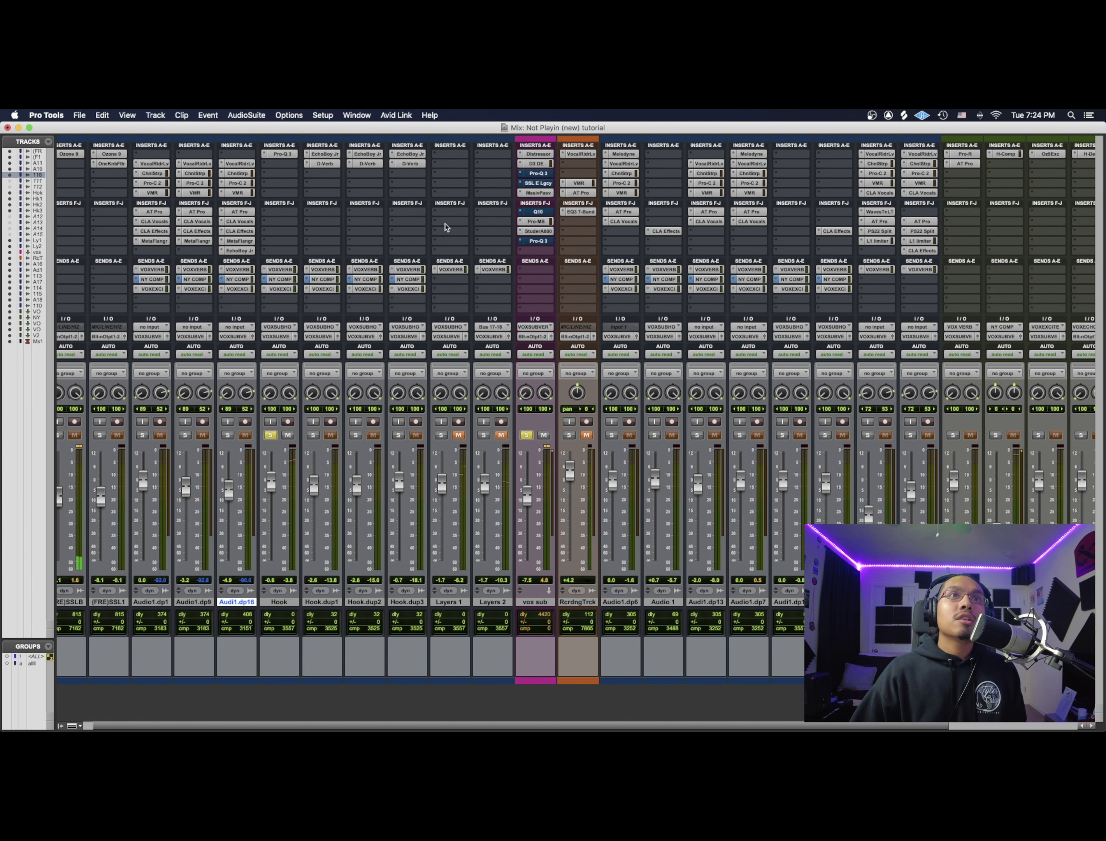
pyautogui.keyDown('alt'); pyautogui.click(527, 435); pyautogui.keyUp('alt')
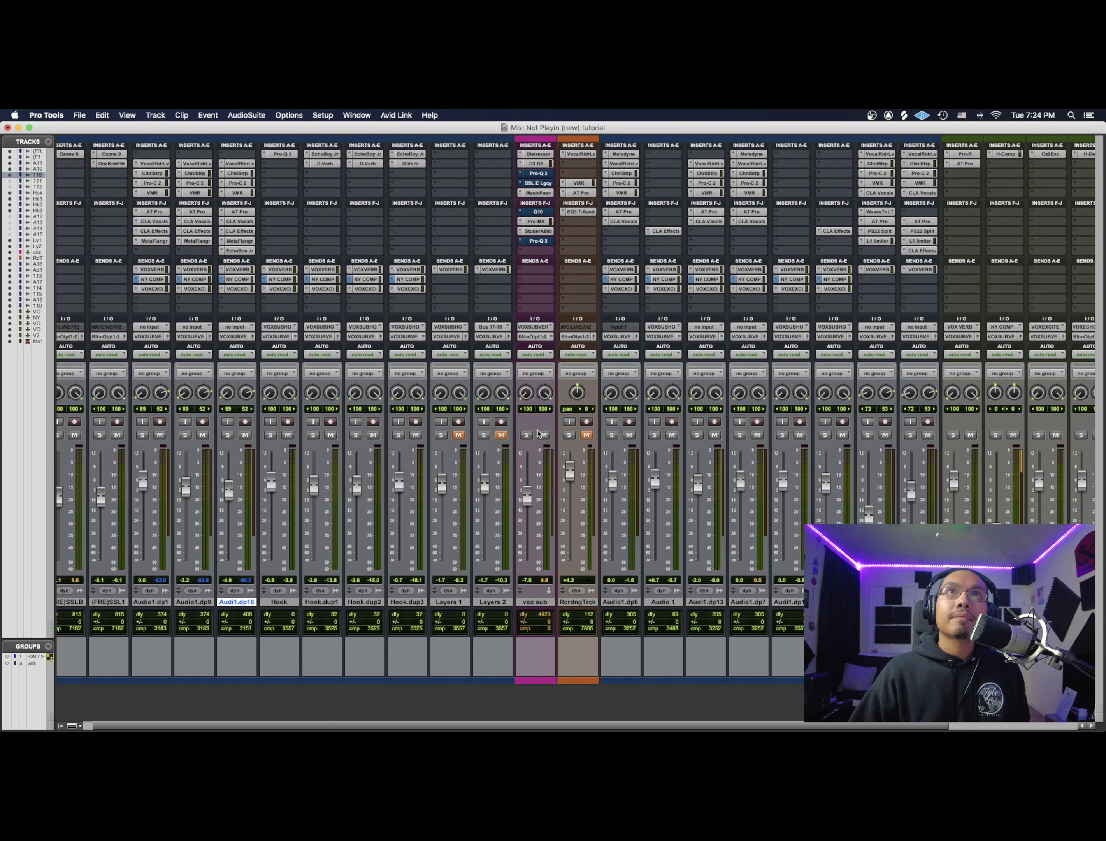